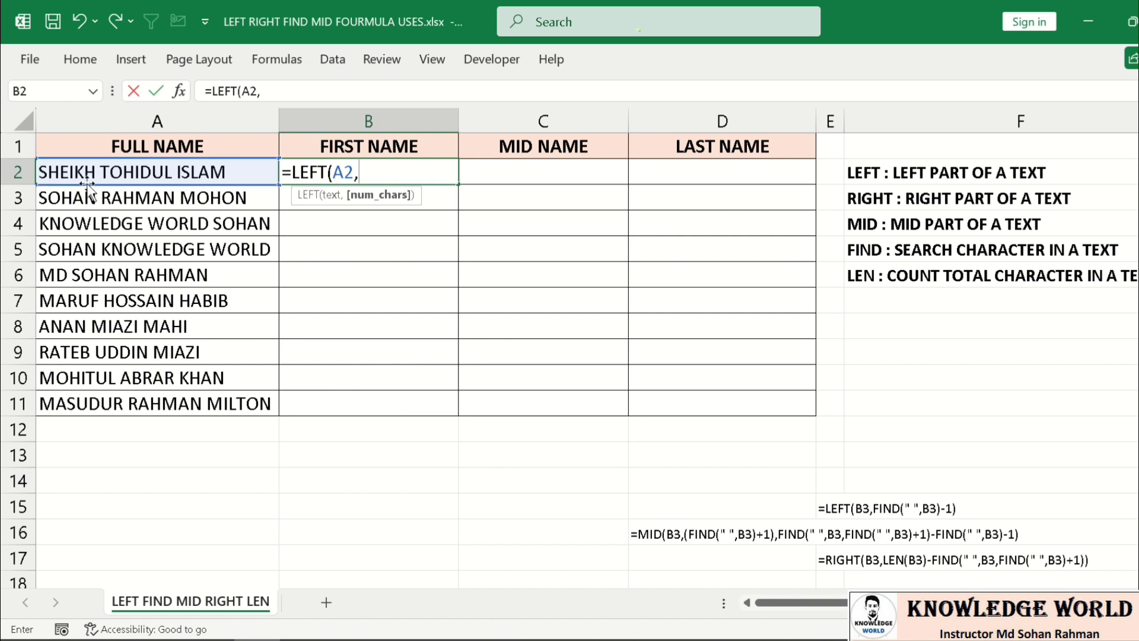
text(6))
key(Return)
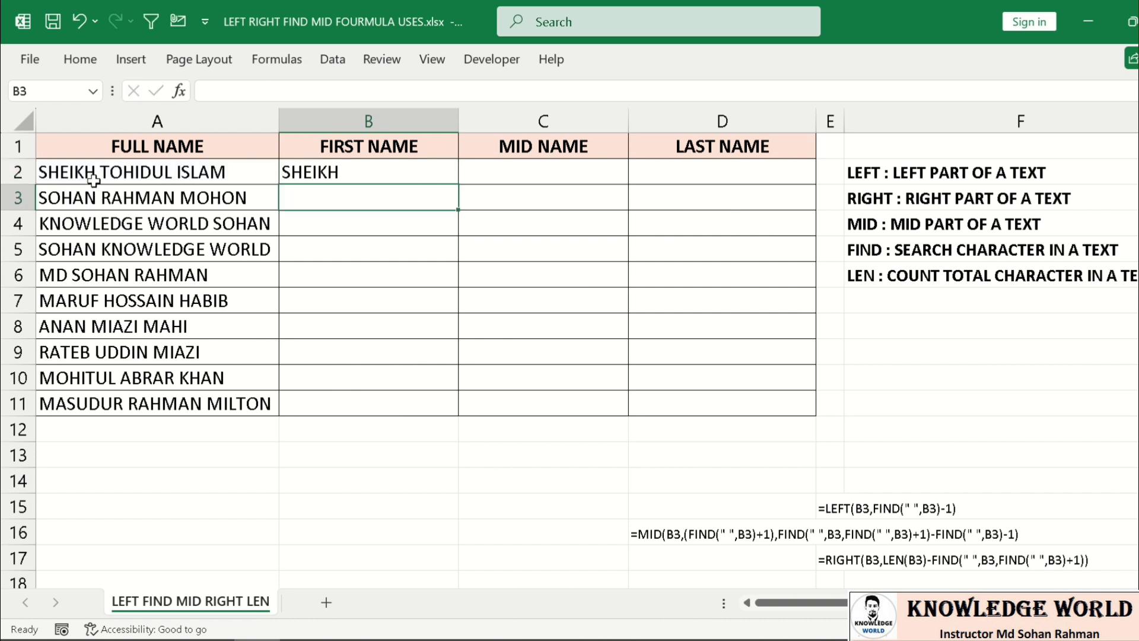
- Replace the fixed 6 in B2 so the formula reads =LEFT(A2,FIND(" ",A2))
click(309, 171)
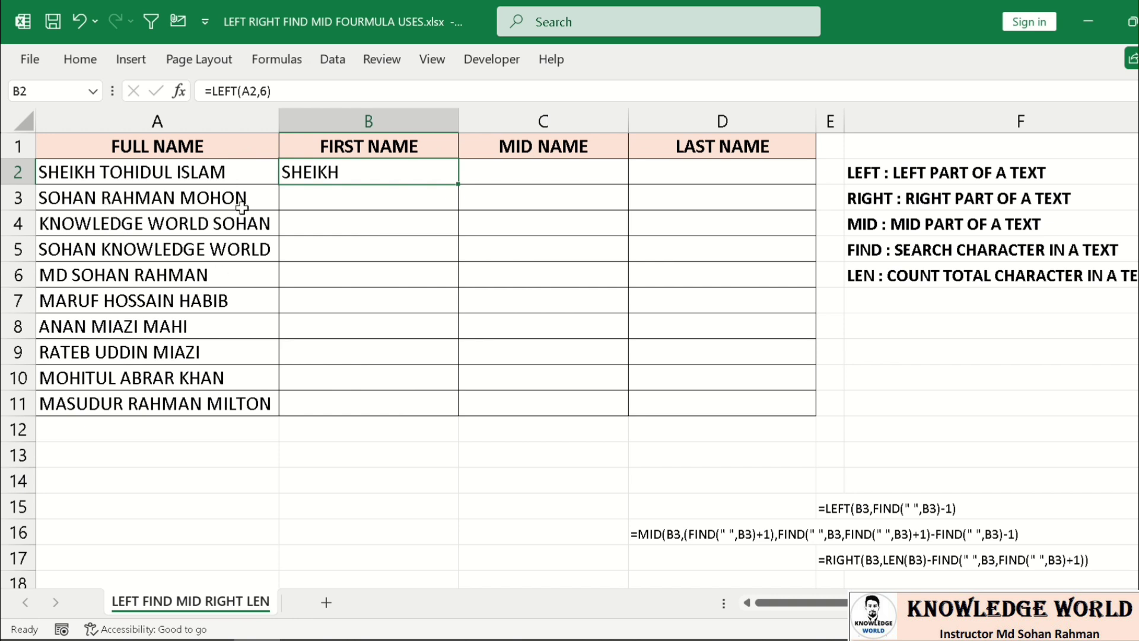
click(267, 92)
key(BackSpace)
key(BackSpace)
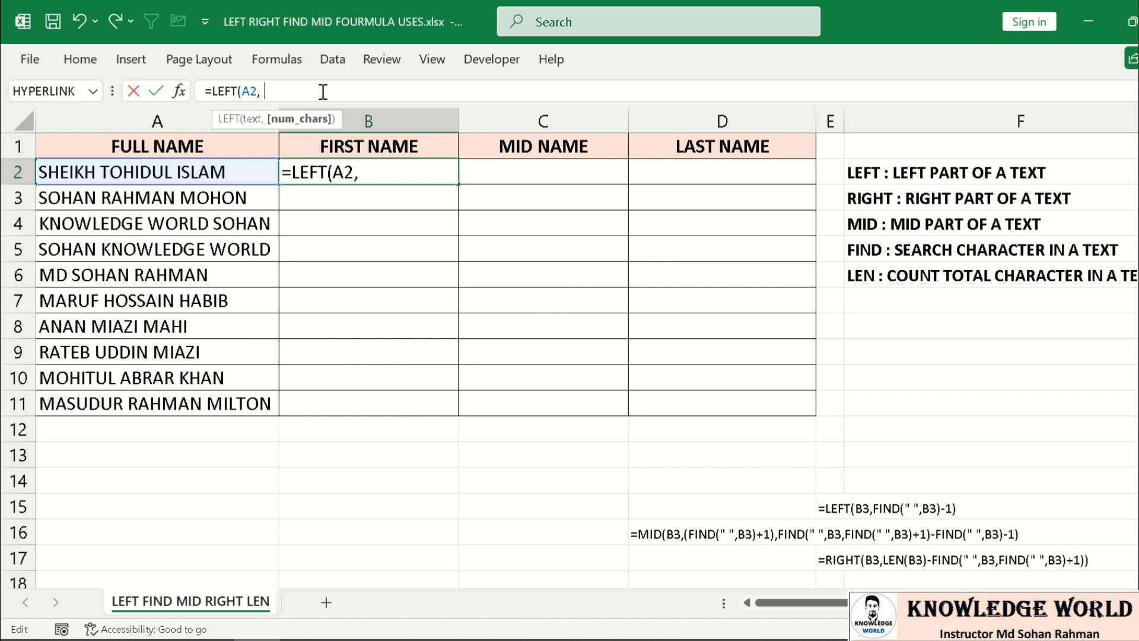
text(find)
key(Tab)
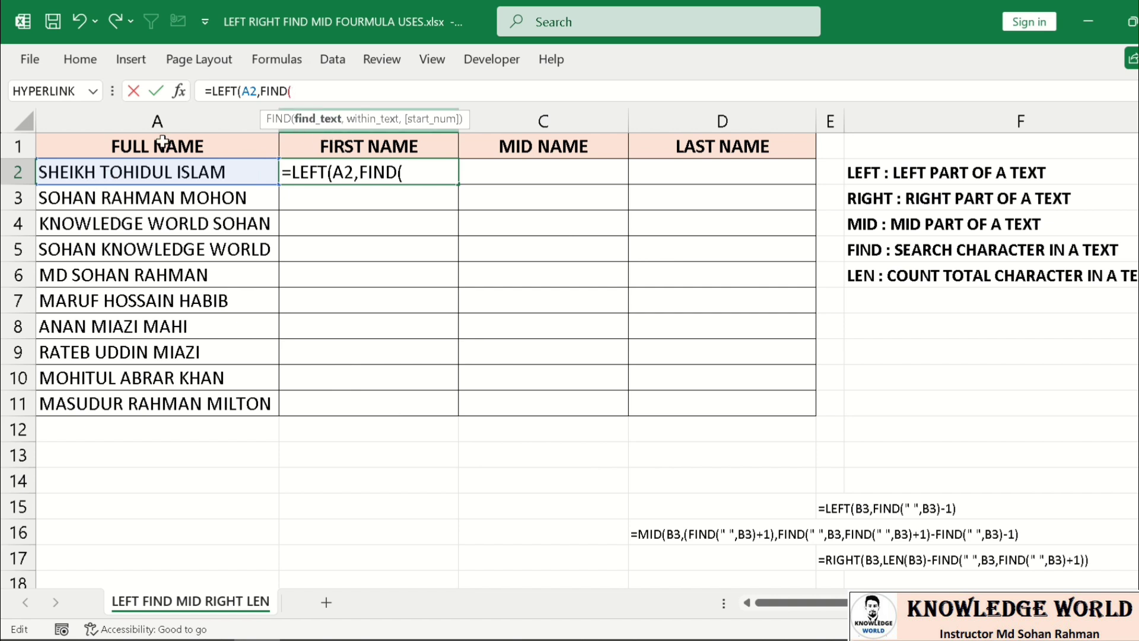
text(")
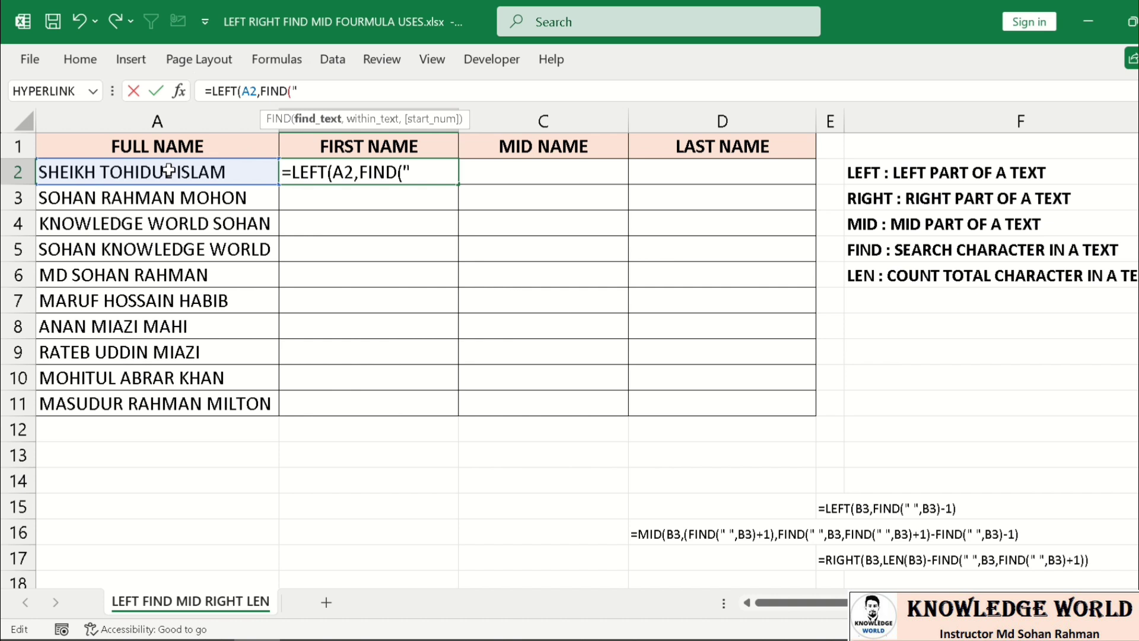
text( ",)
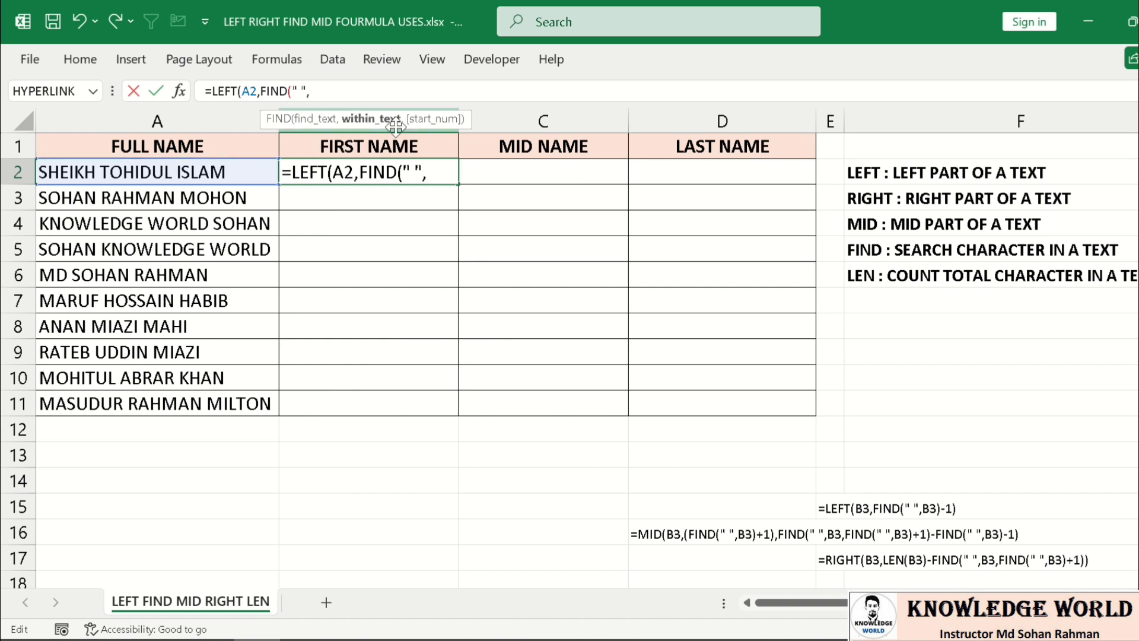
click(208, 171)
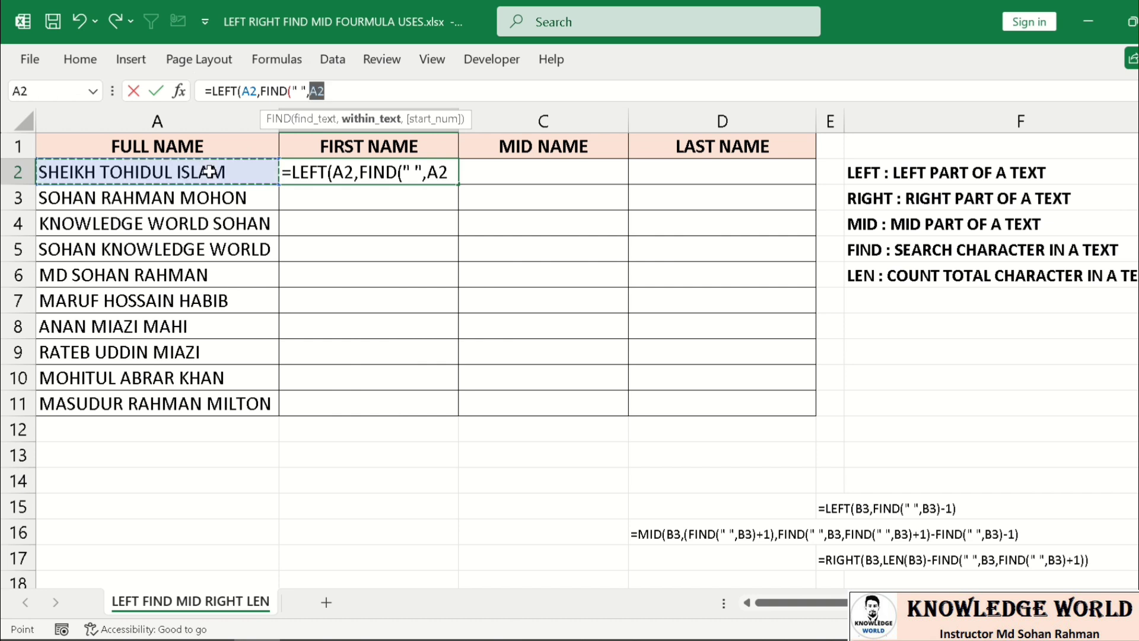
text(,)
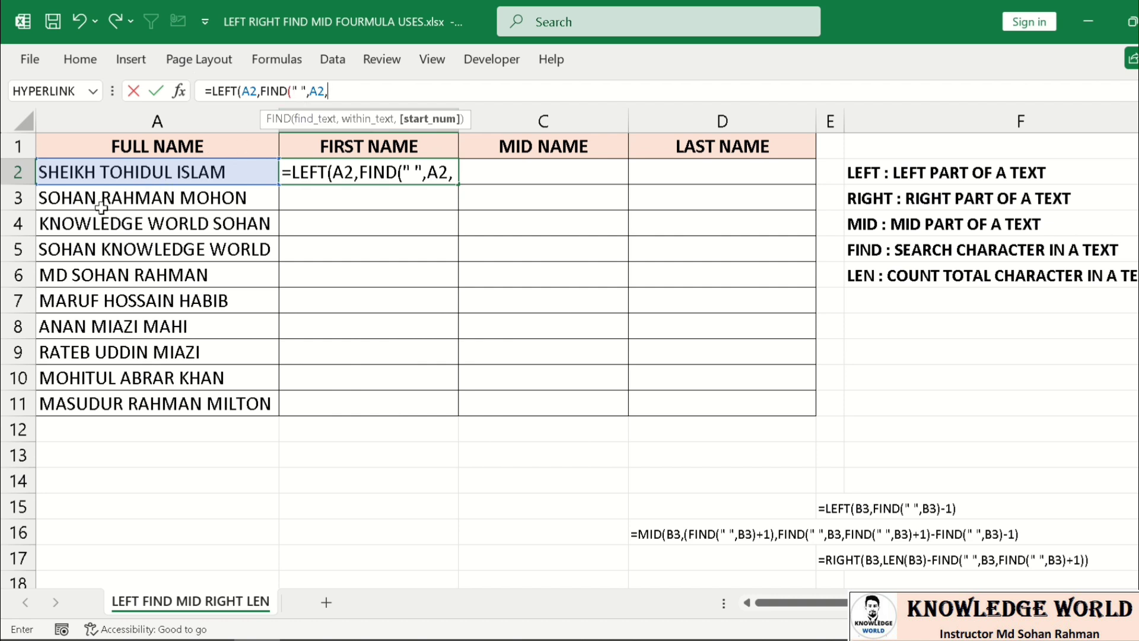
key(BackSpace)
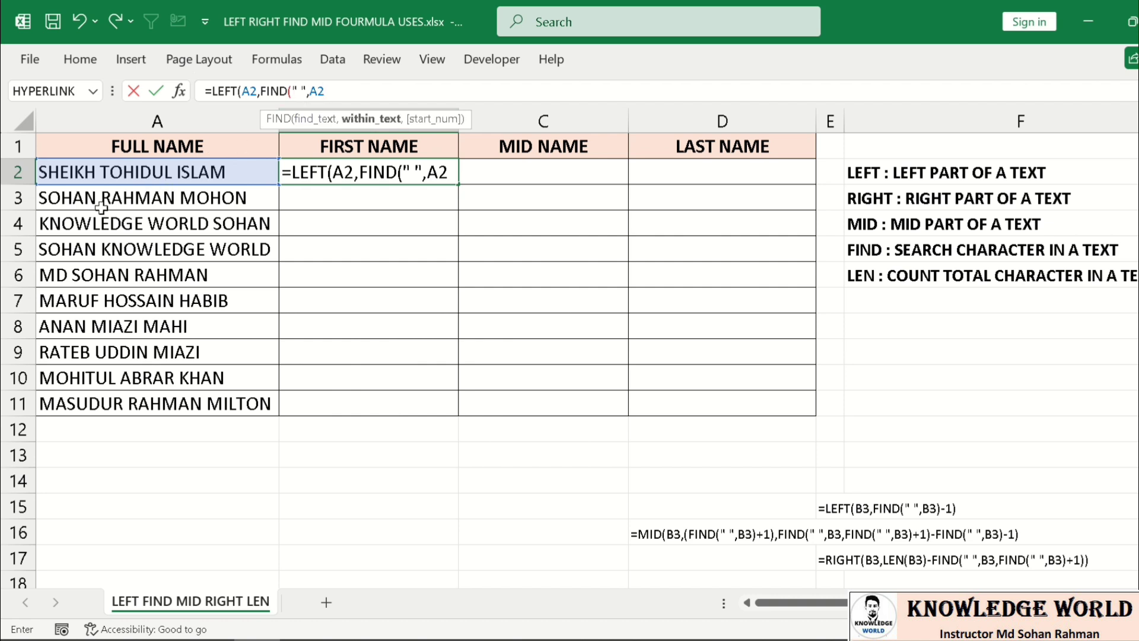
text())
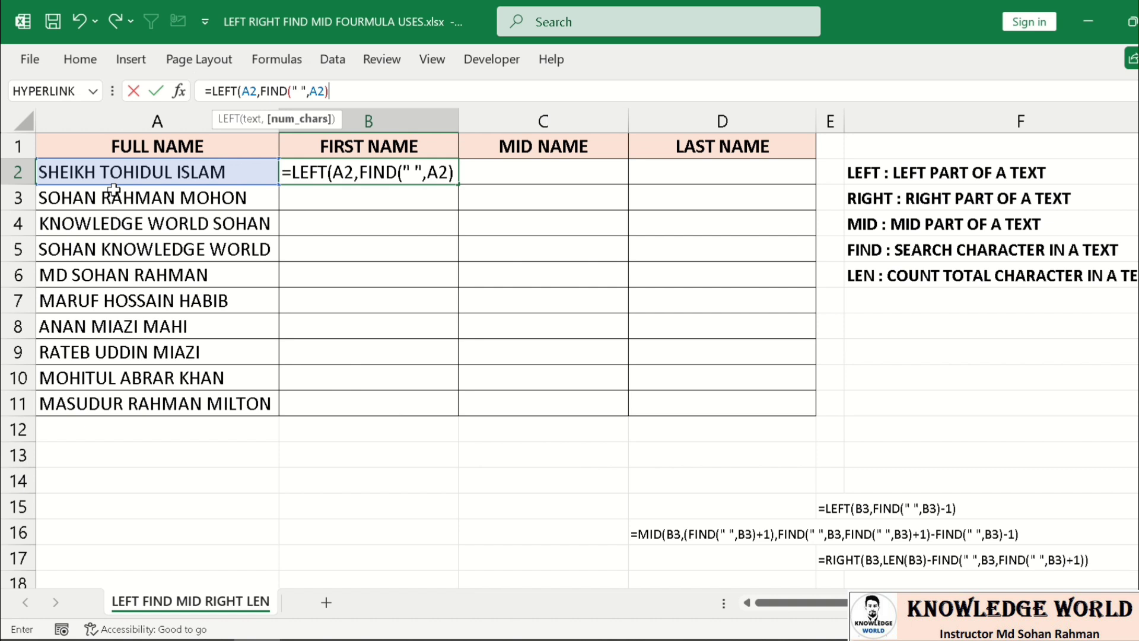
text())
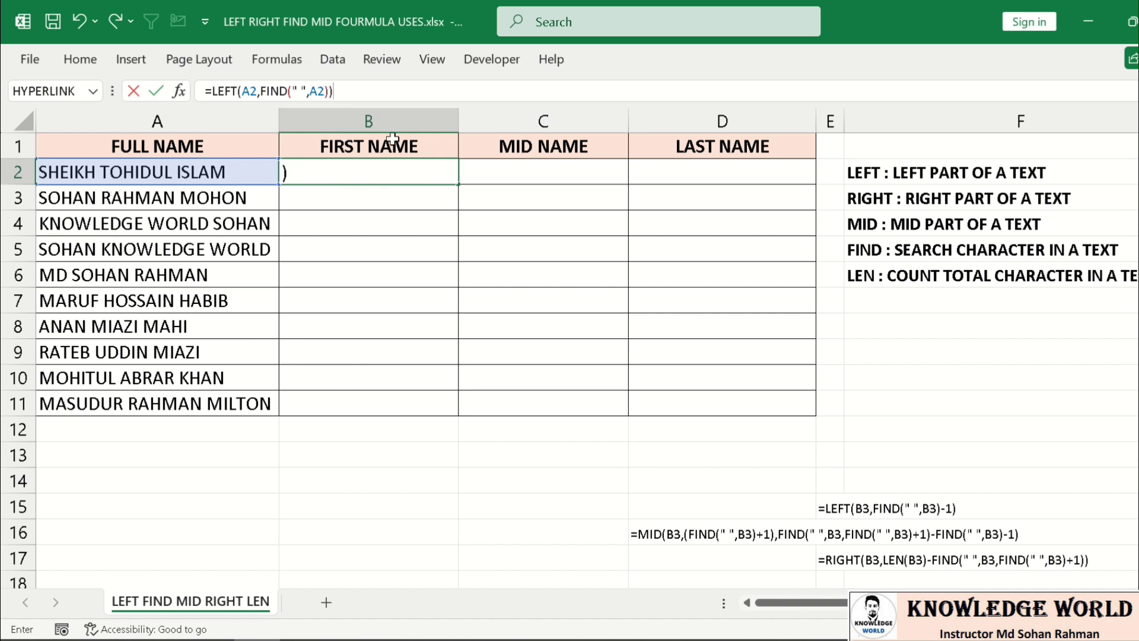
key(Return)
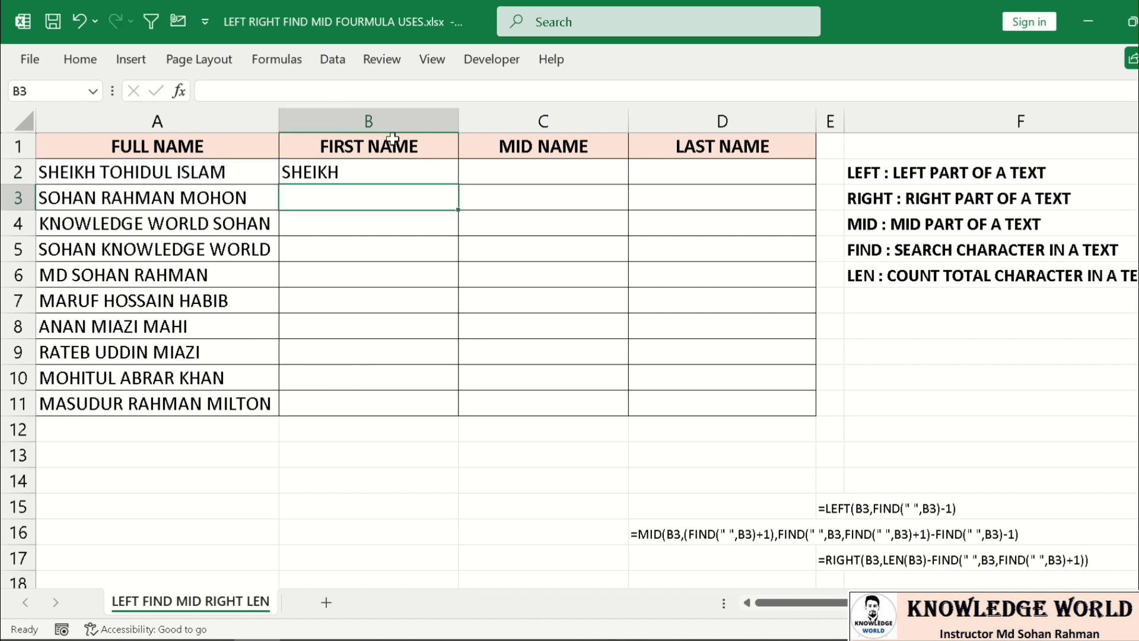
- Append -1 to B2's formula, making it =LEFT(A2,FIND(" ",A2)-1)
click(349, 166)
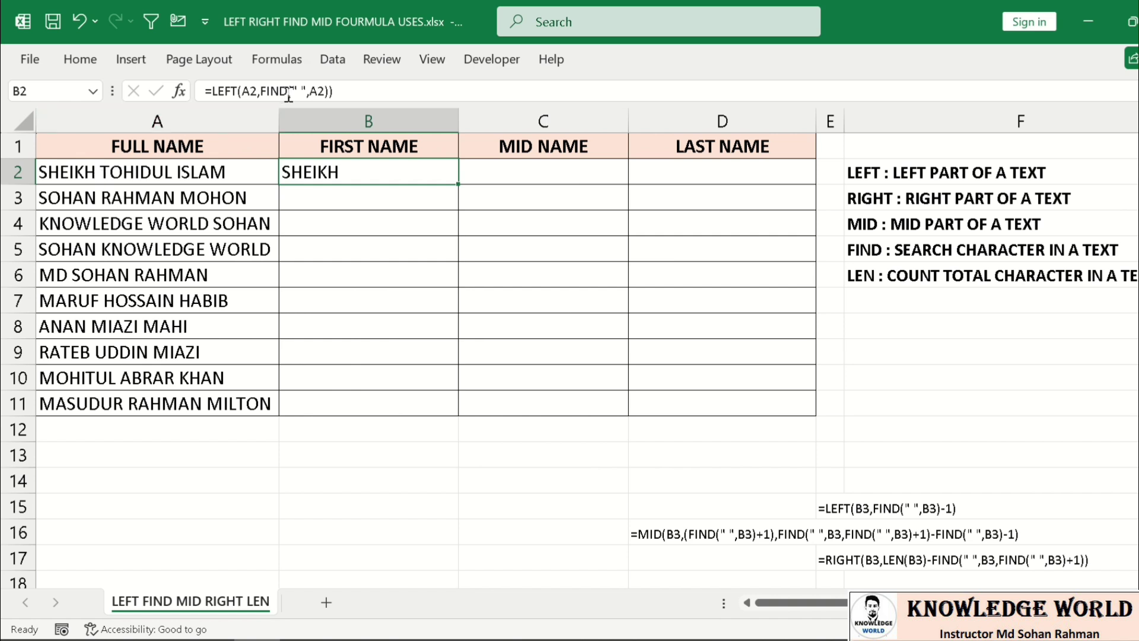
click(330, 90)
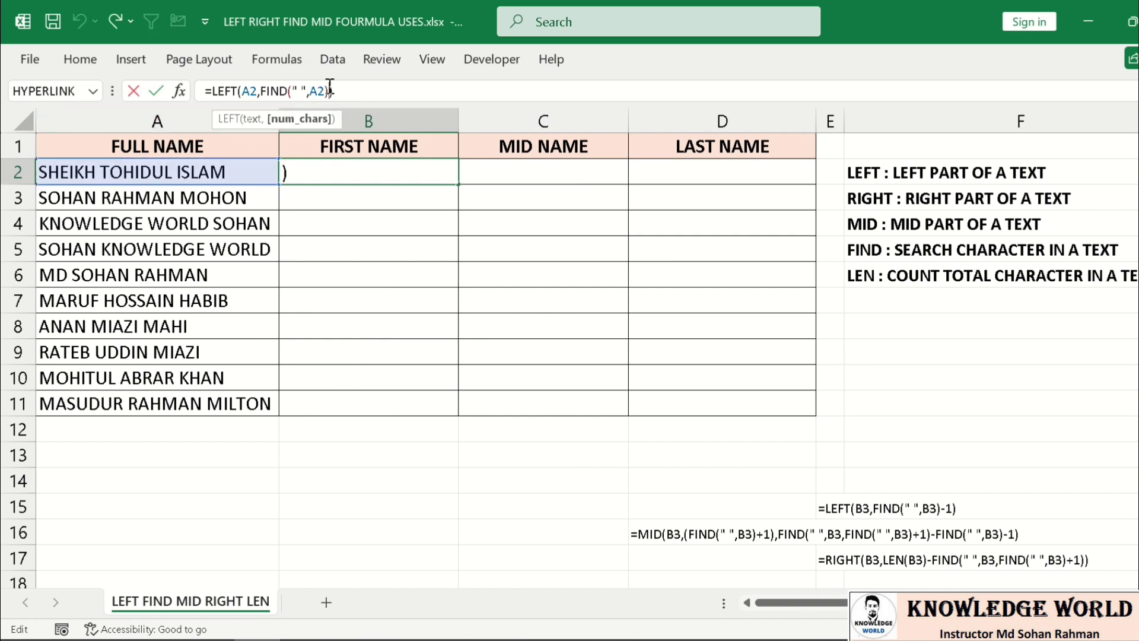
text(-1)
key(Return)
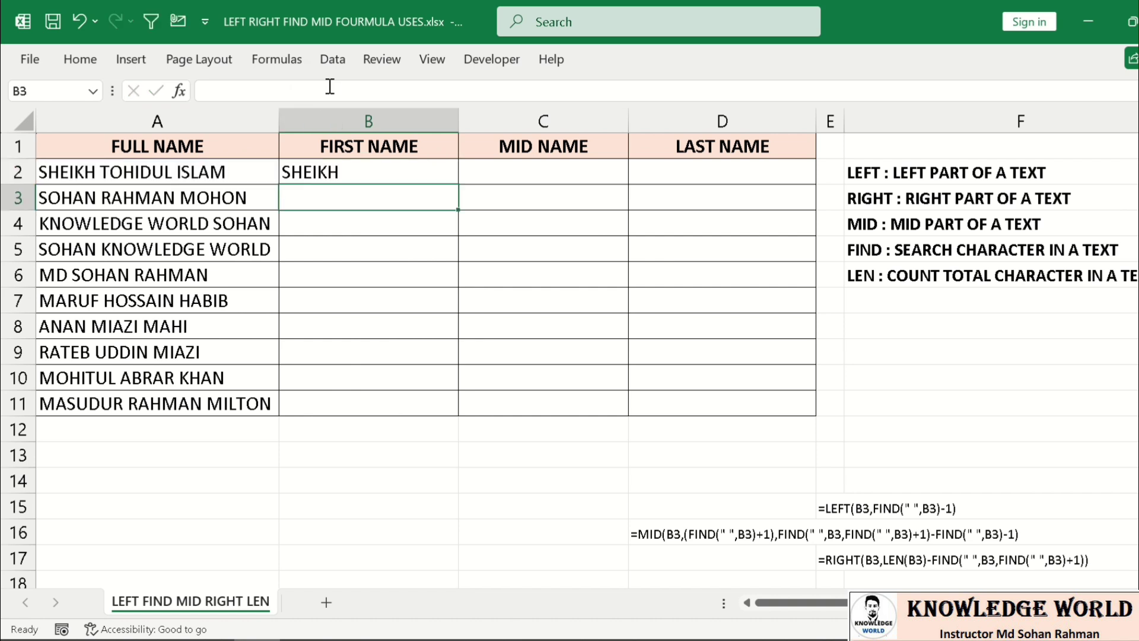
click(360, 178)
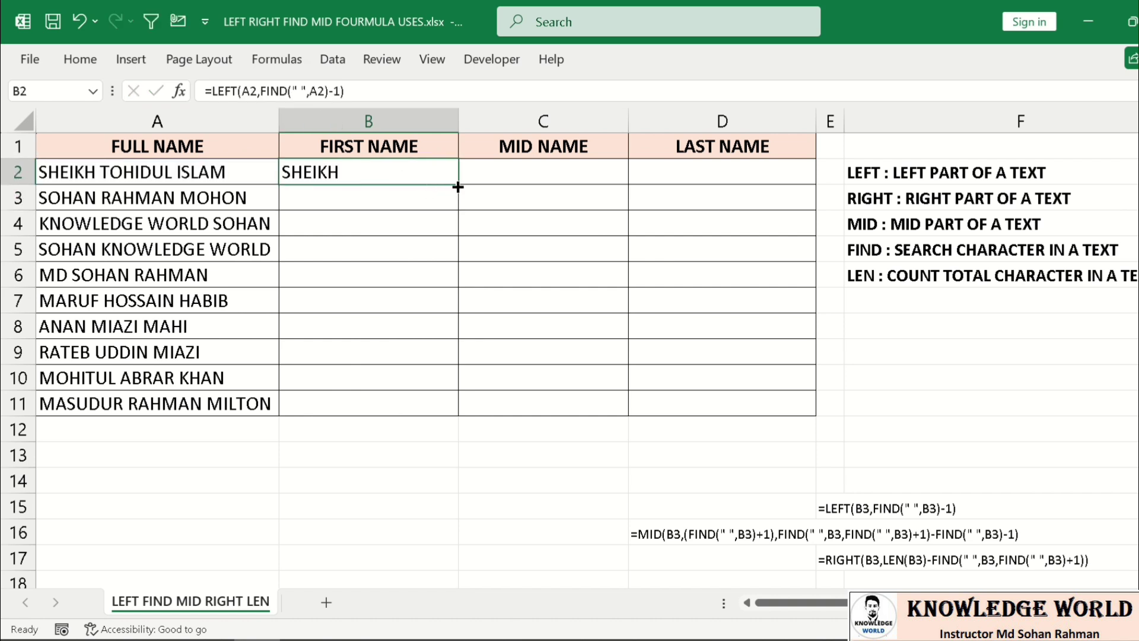
drag(457, 184, 415, 409)
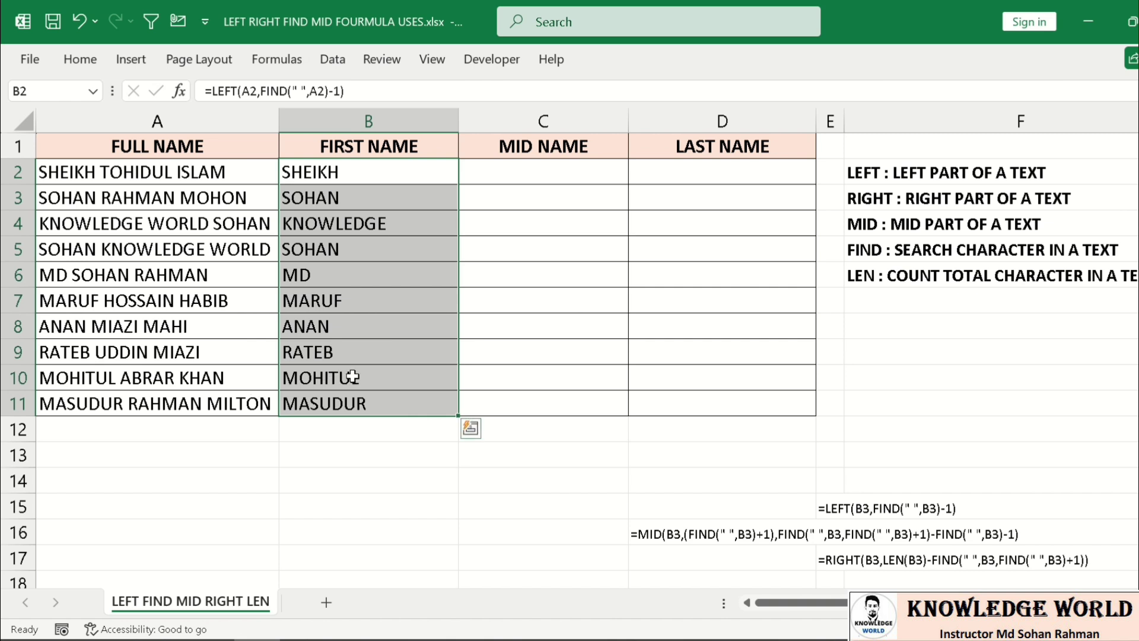
click(554, 162)
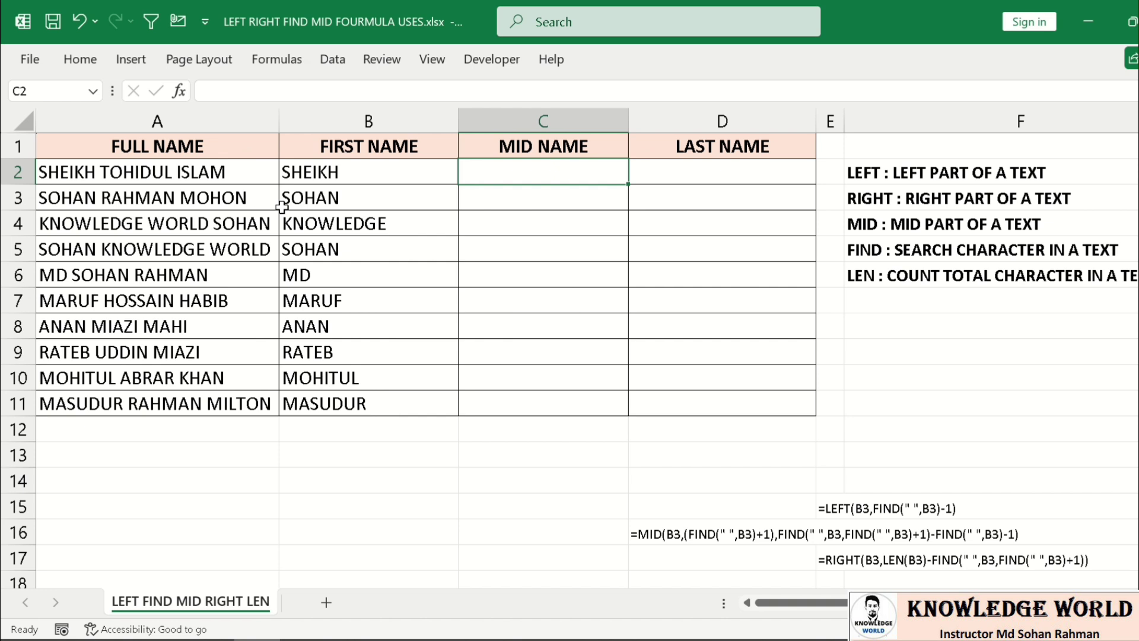
text(=mid)
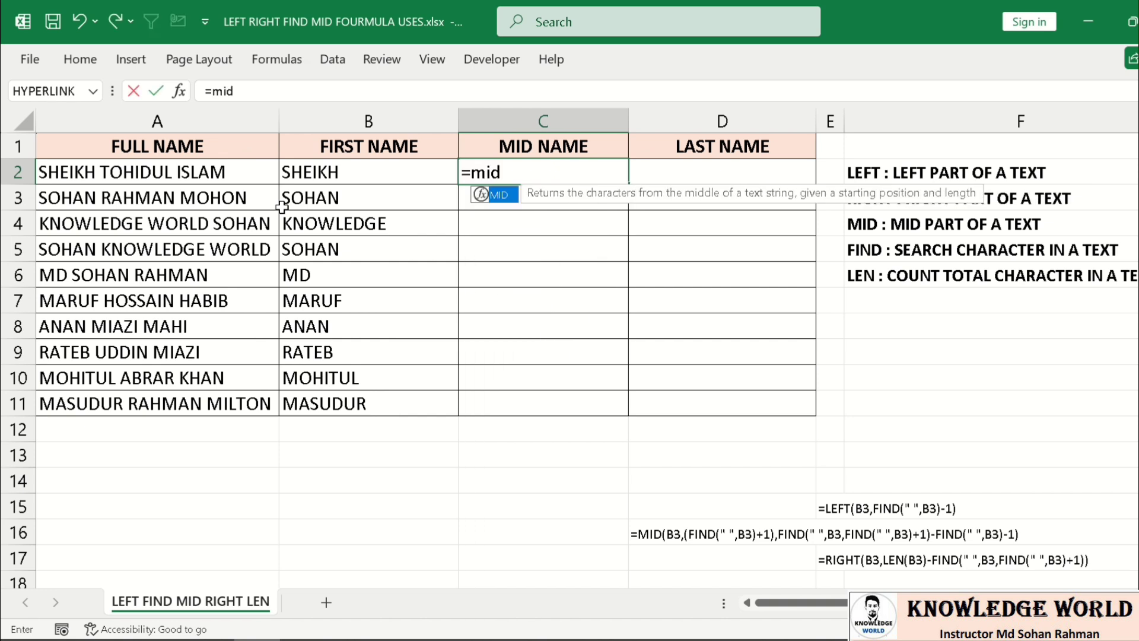
key(Tab)
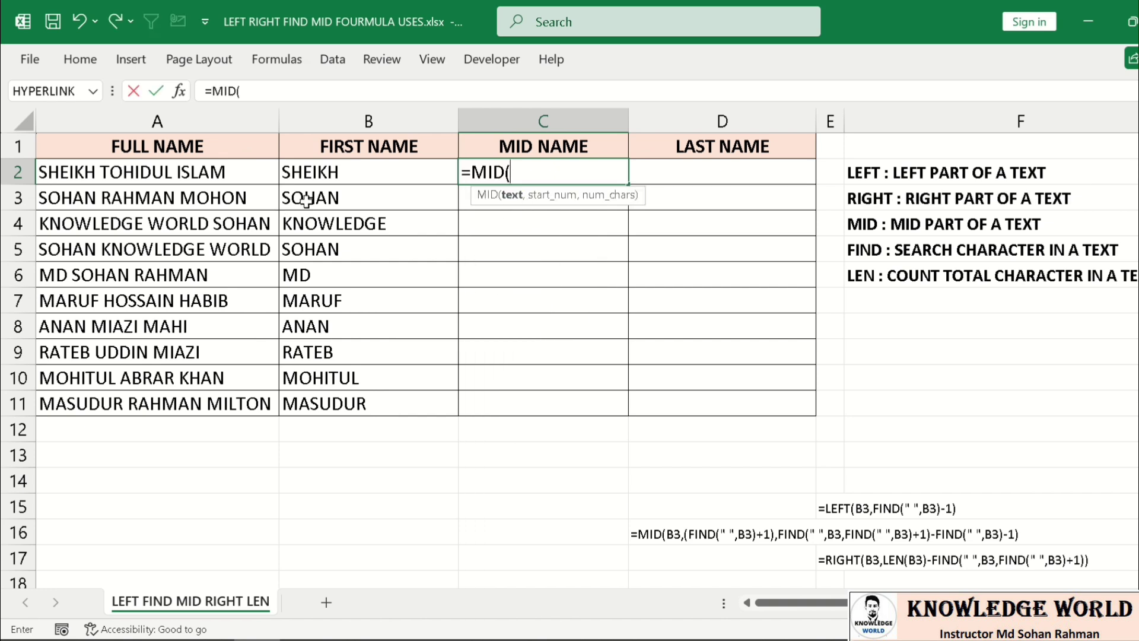
click(177, 174)
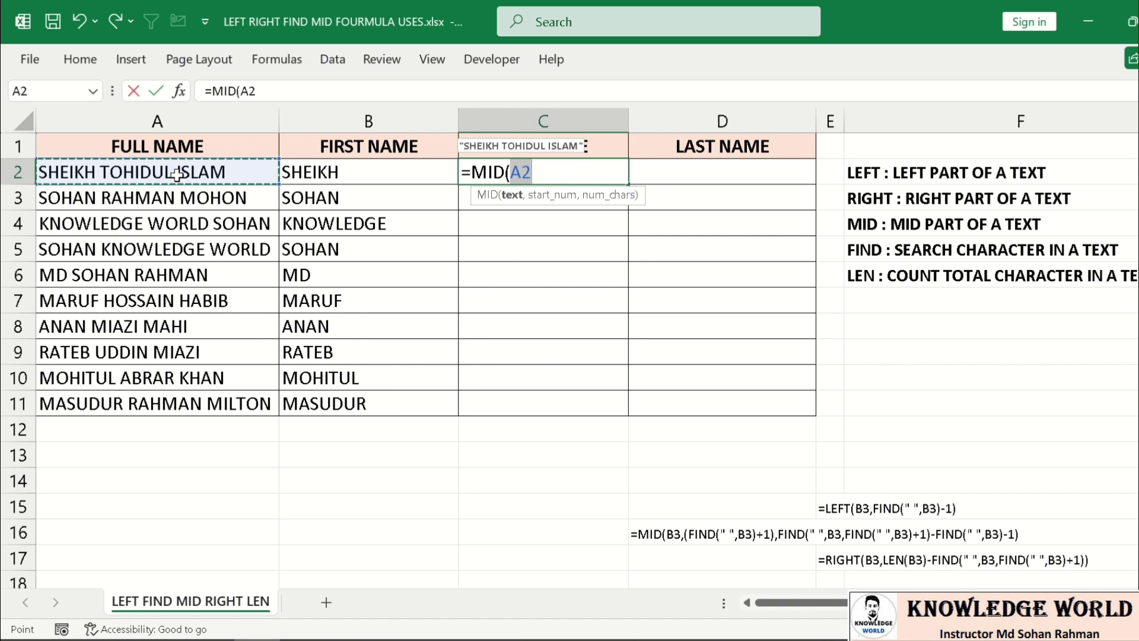
text(,)
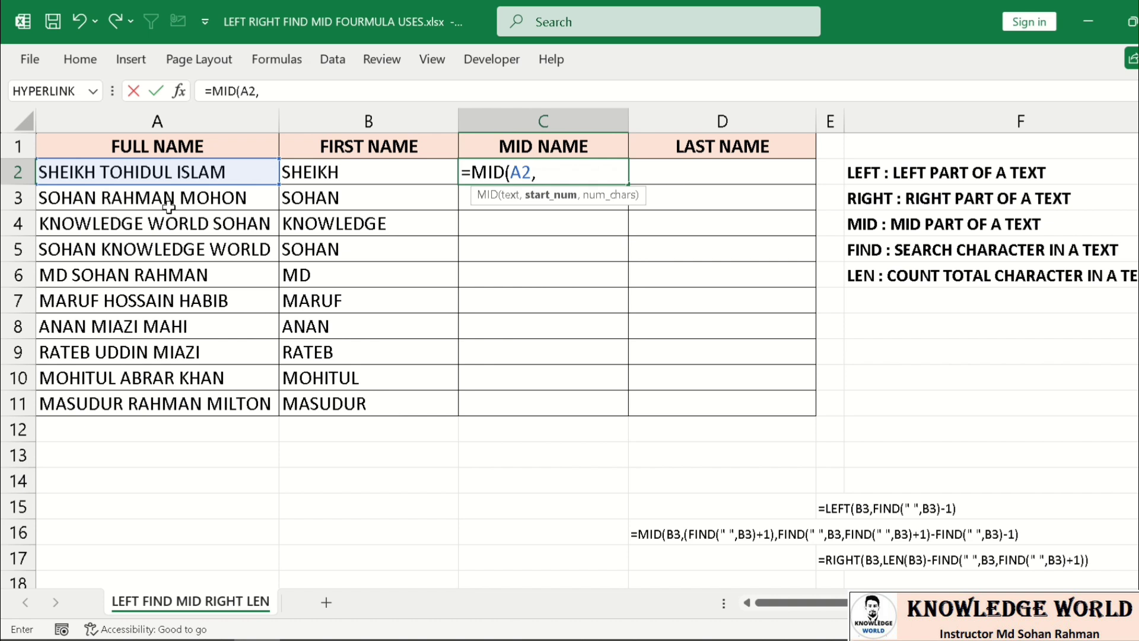
text(8,)
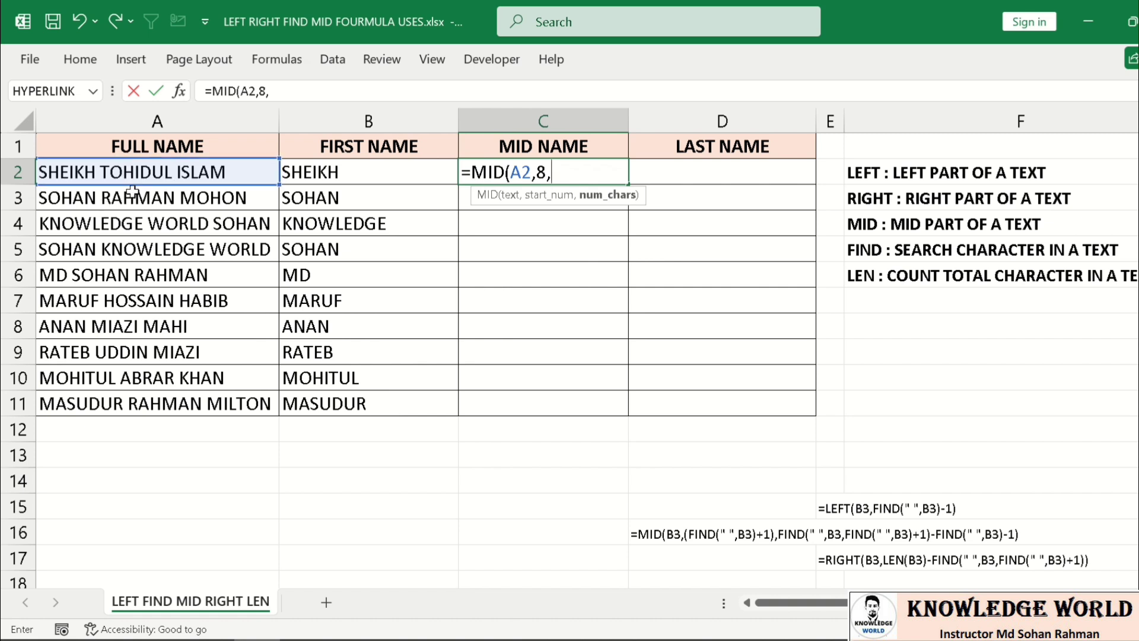
text(7)
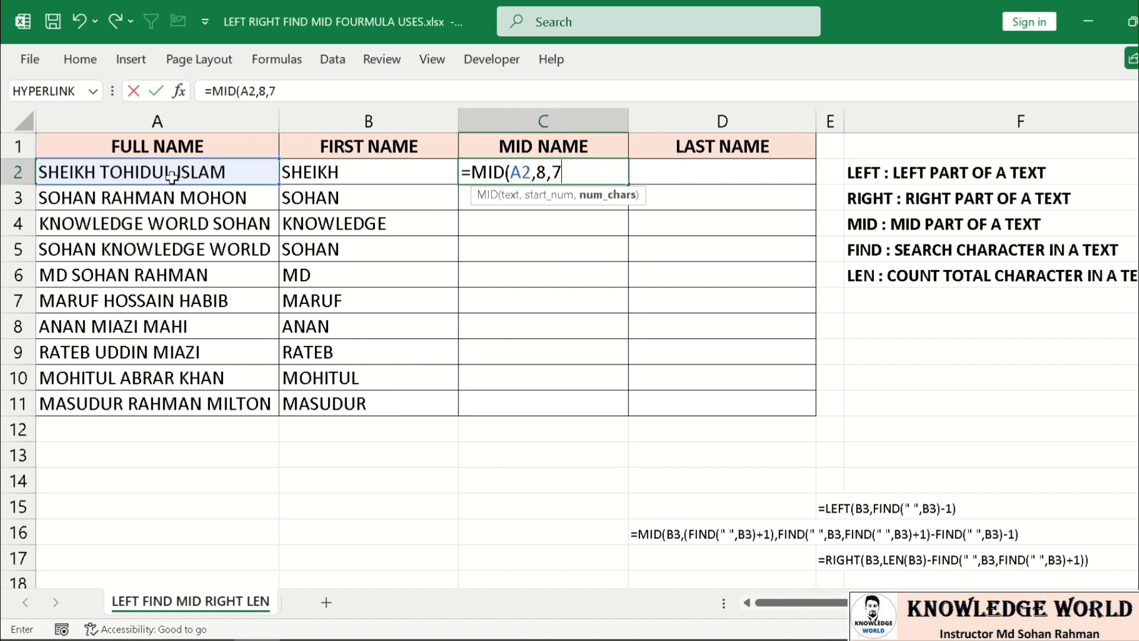
text())
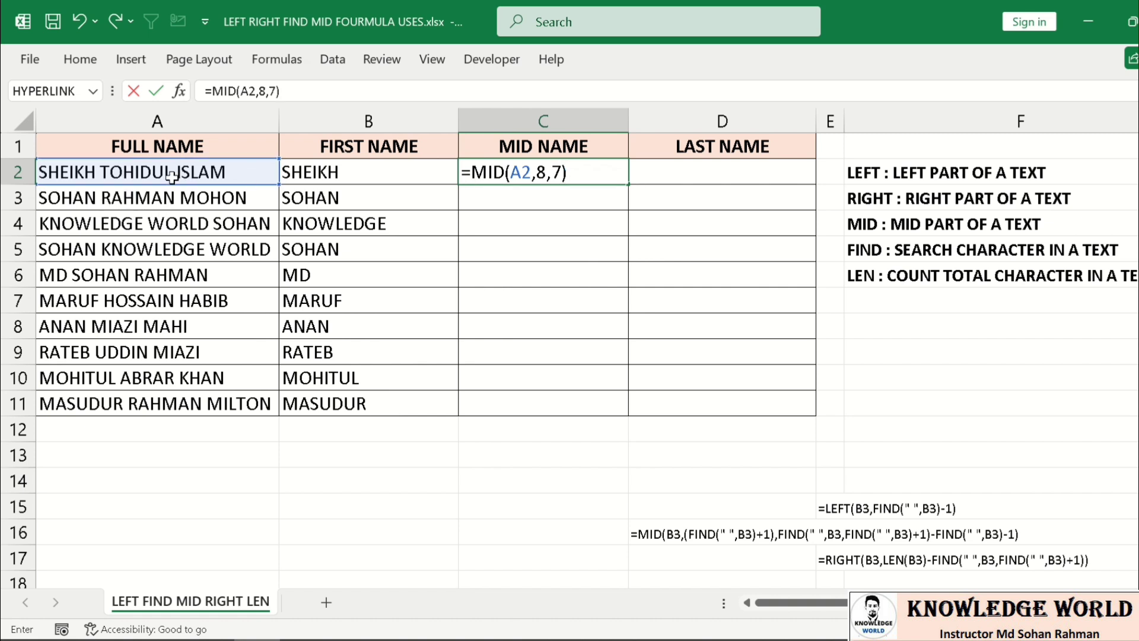
key(Return)
click(486, 174)
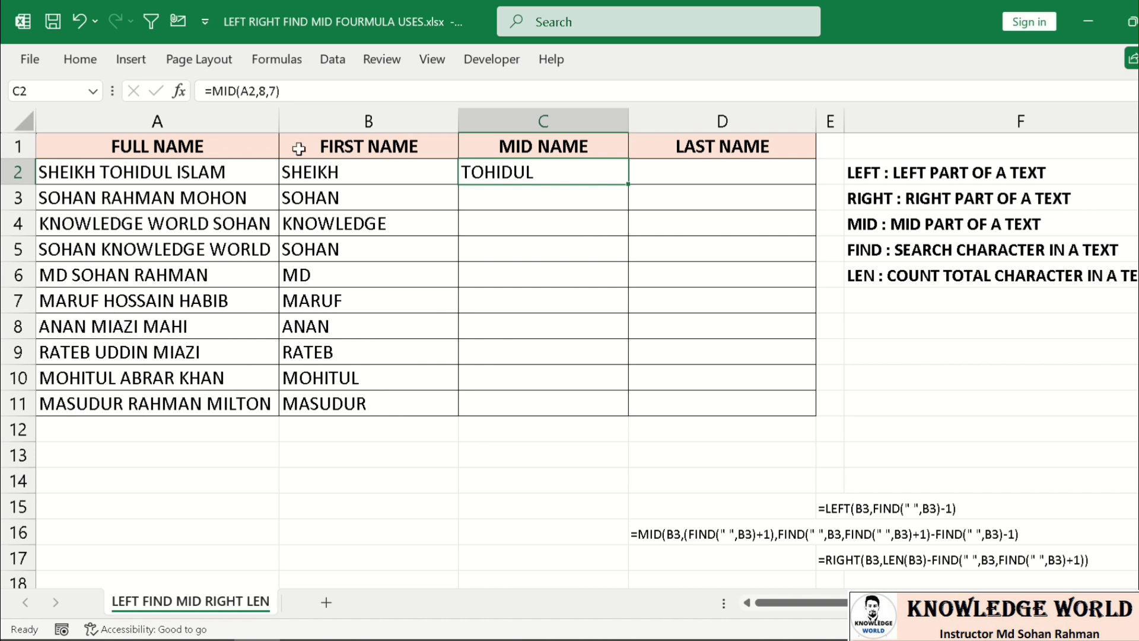
- Replace C2's fixed MID start 8 with FIND(" ",A2)+1
double_click(539, 171)
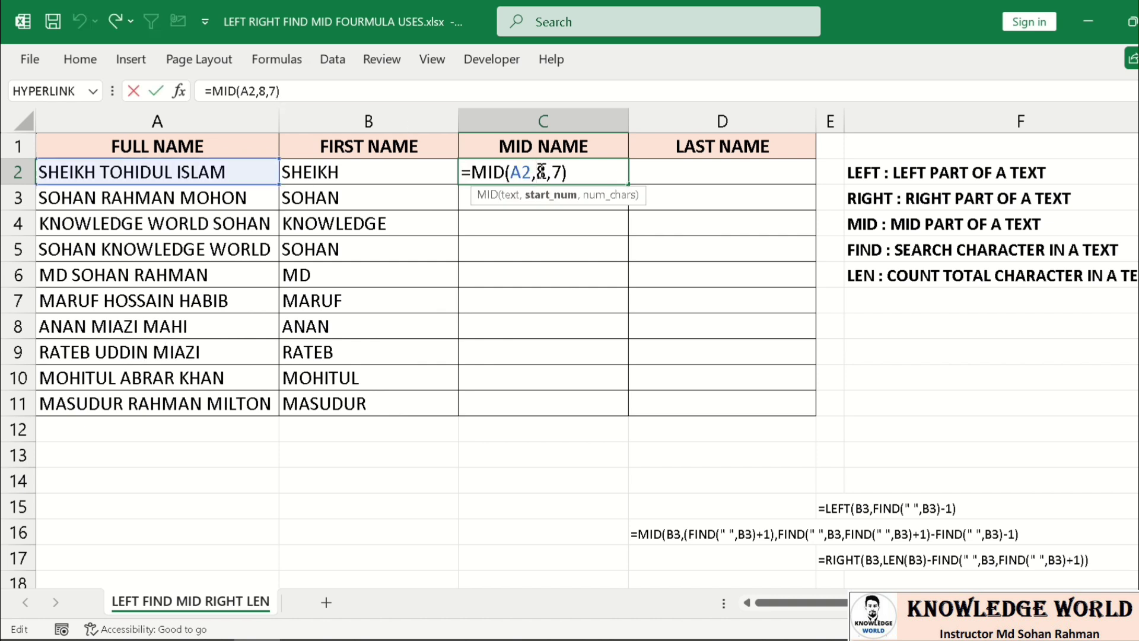
click(563, 171)
key(BackSpace)
key(BackSpace)
key(BackSpace)
key(BackSpace)
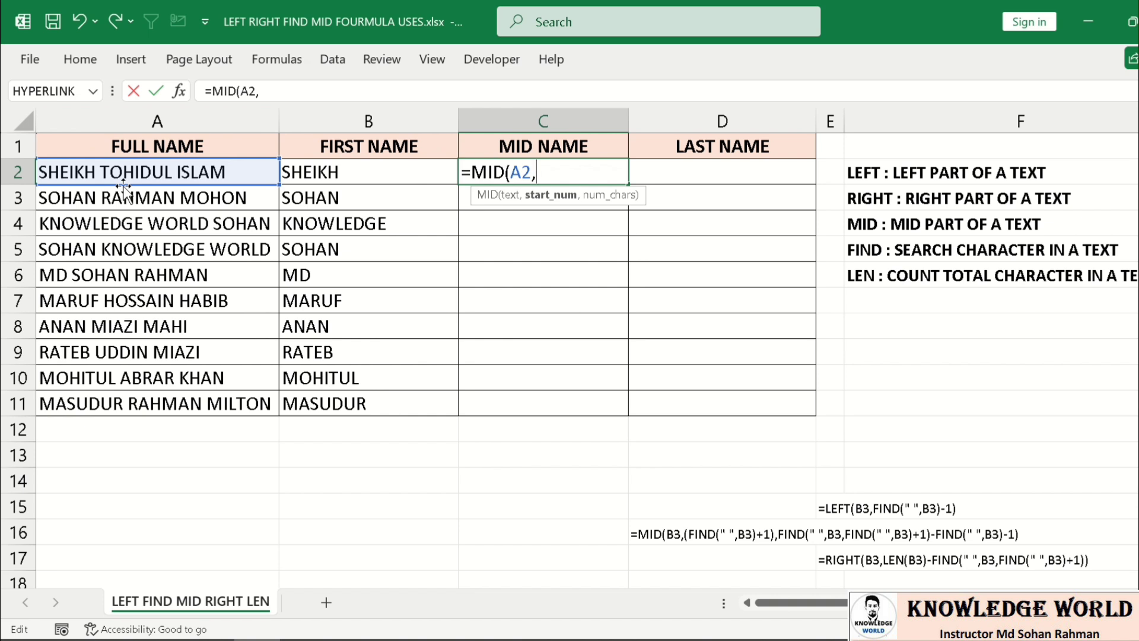
text(find)
key(Tab)
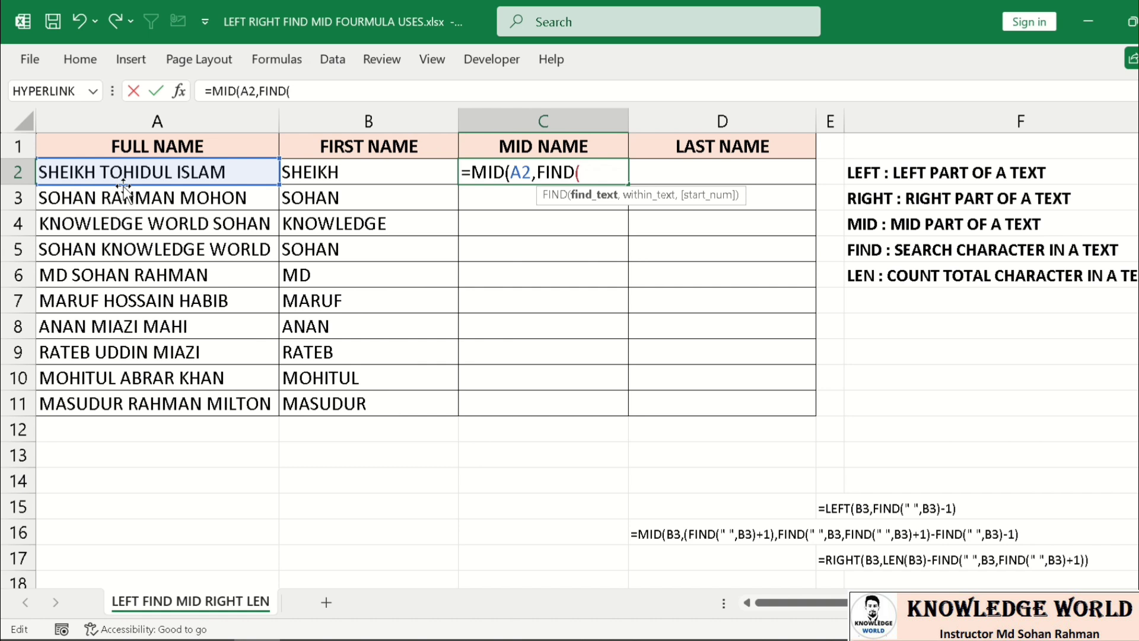
text(" ",)
click(201, 171)
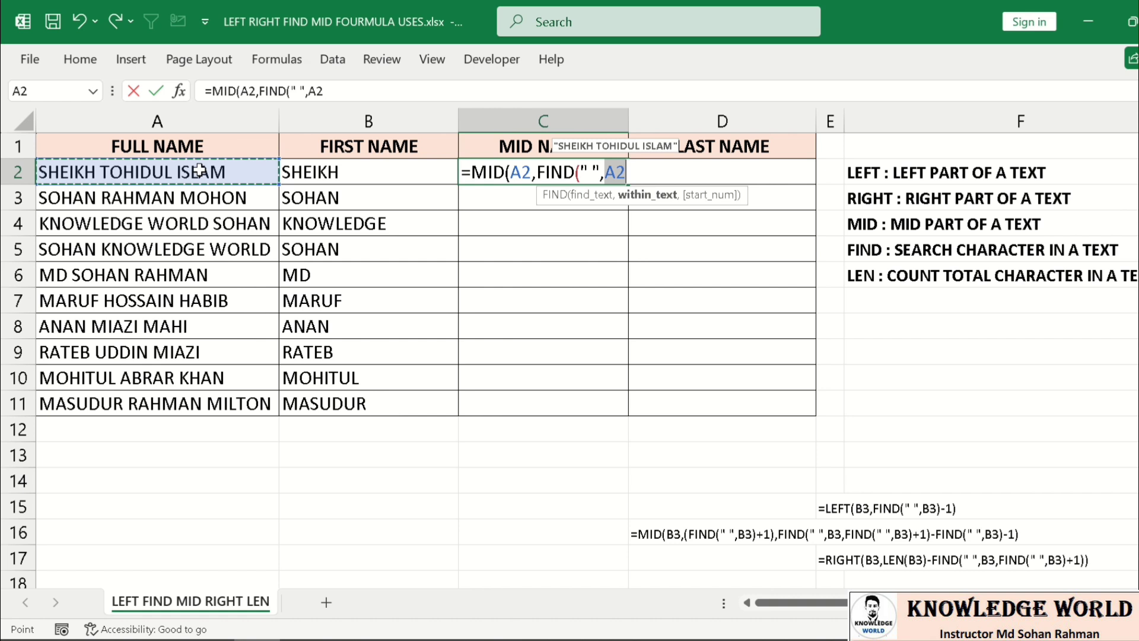
text(,)
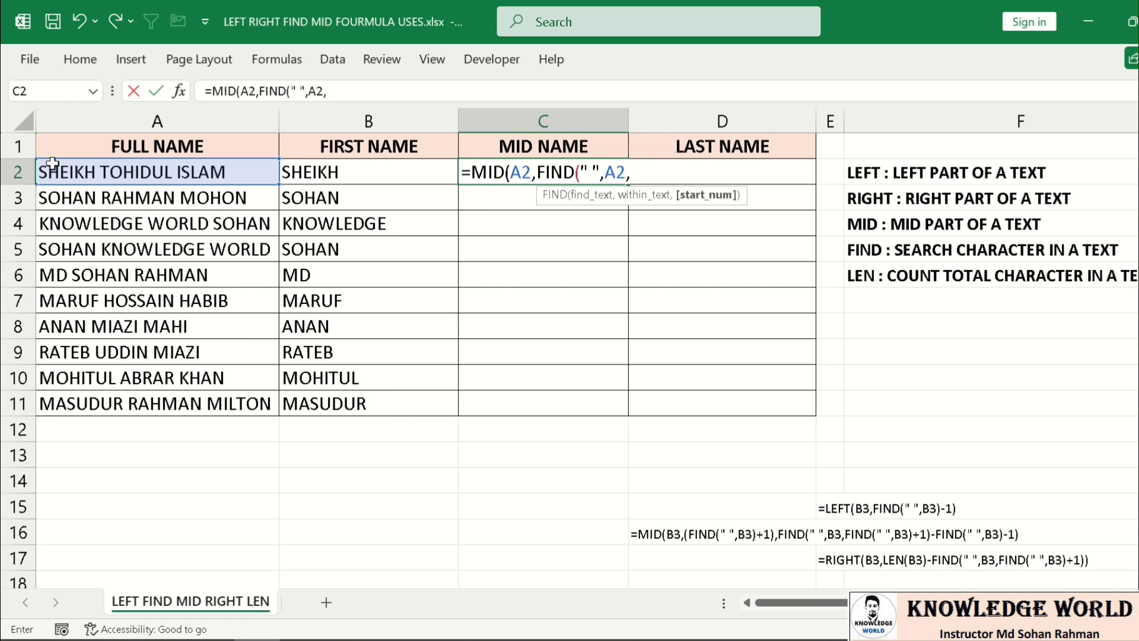
key(Left)
text())
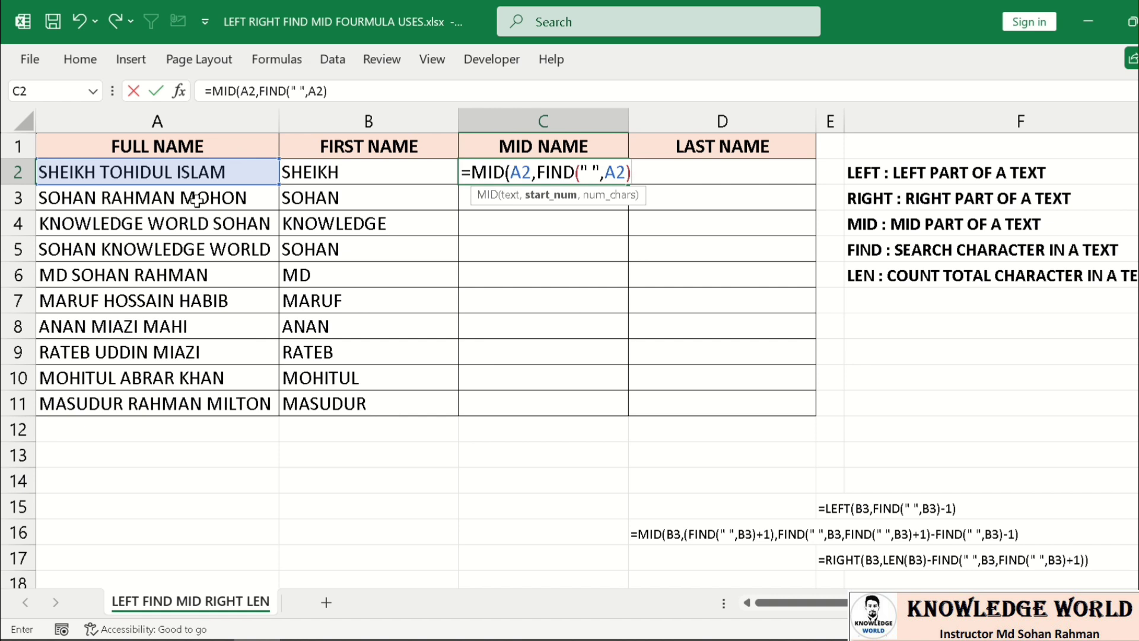
text(+1)
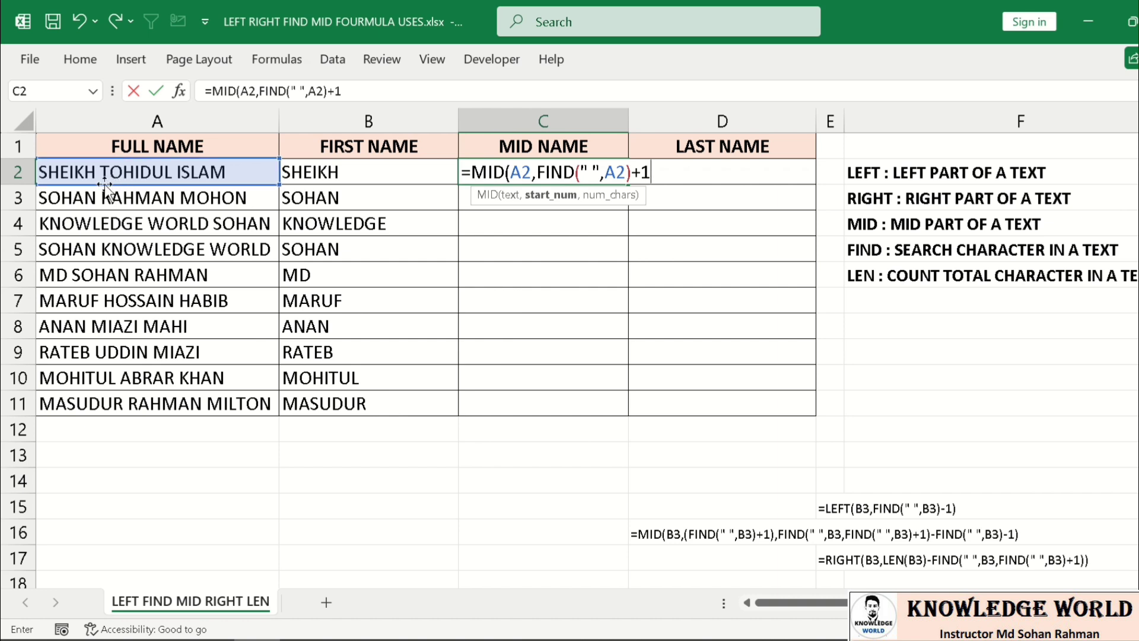
text(,)
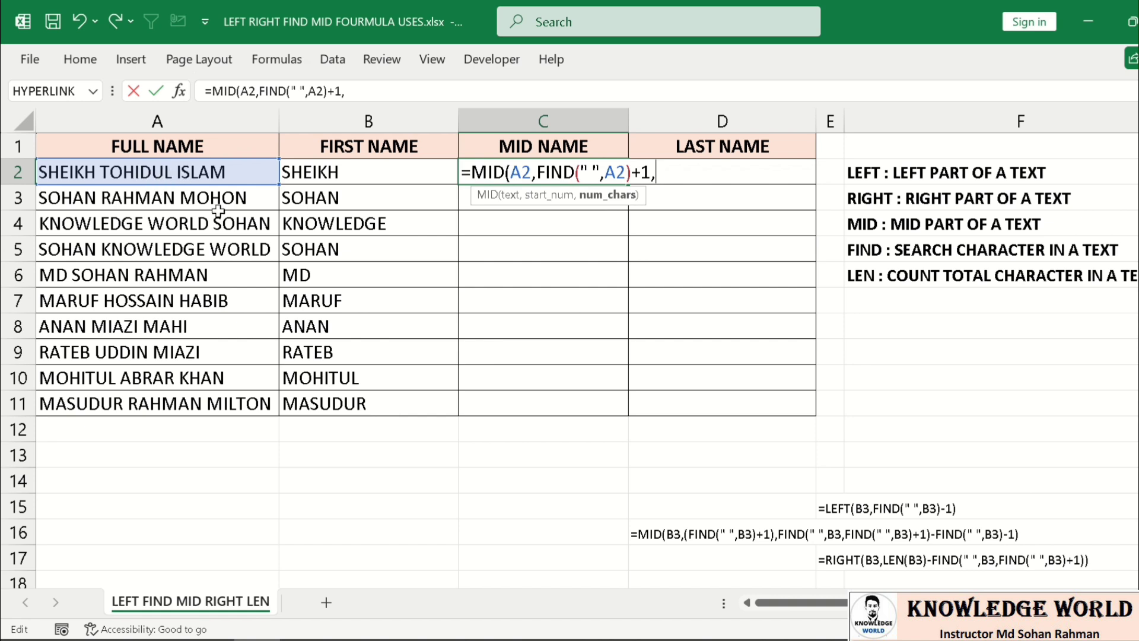
- Begin MID's length with FIND(" ",A2,FIND(" ",A2)) to locate the second space
text(find)
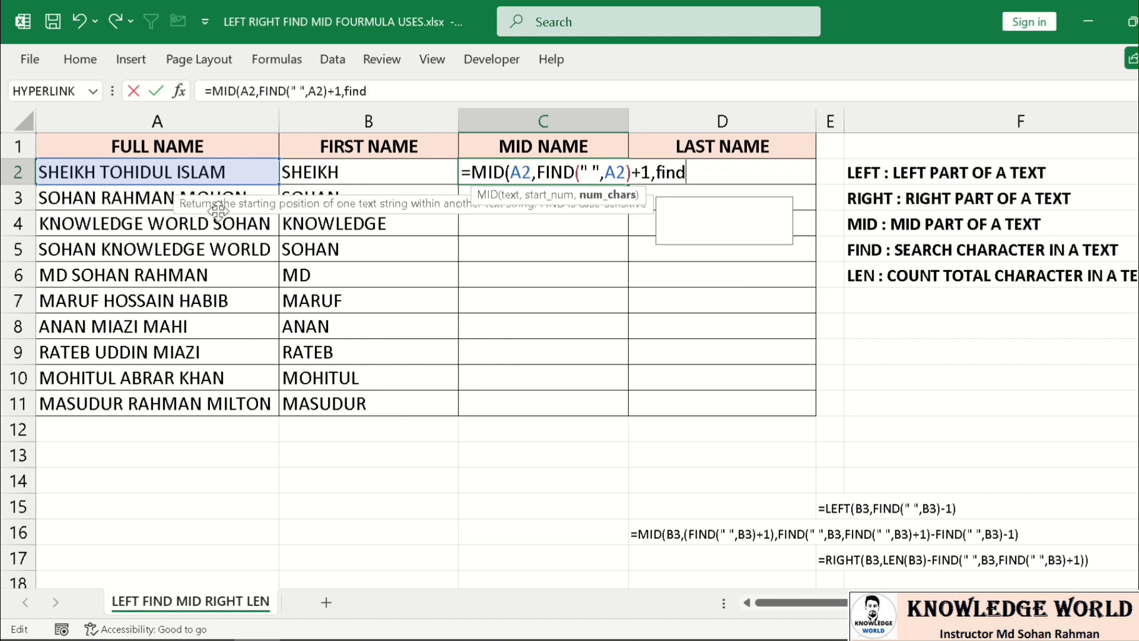
key(Tab)
text(")
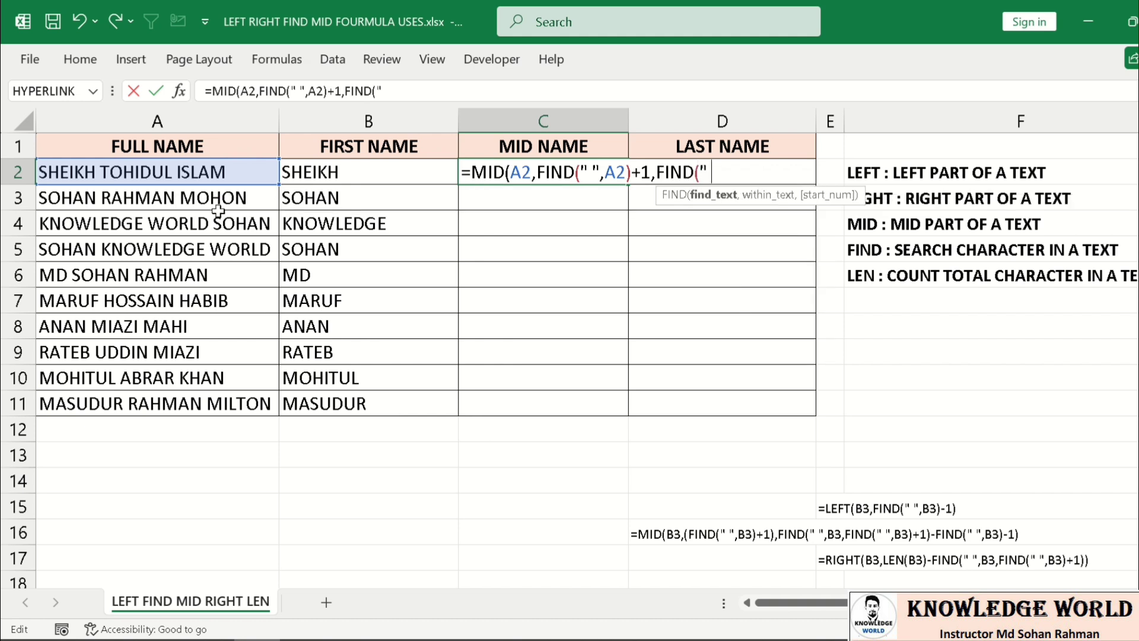
text( ",)
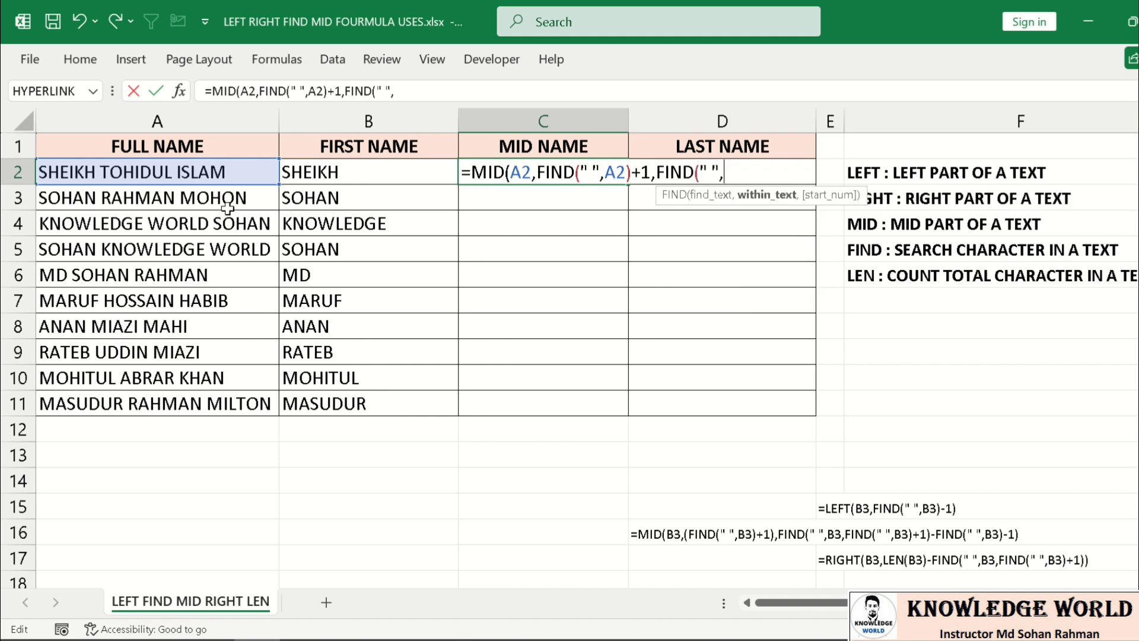
click(206, 175)
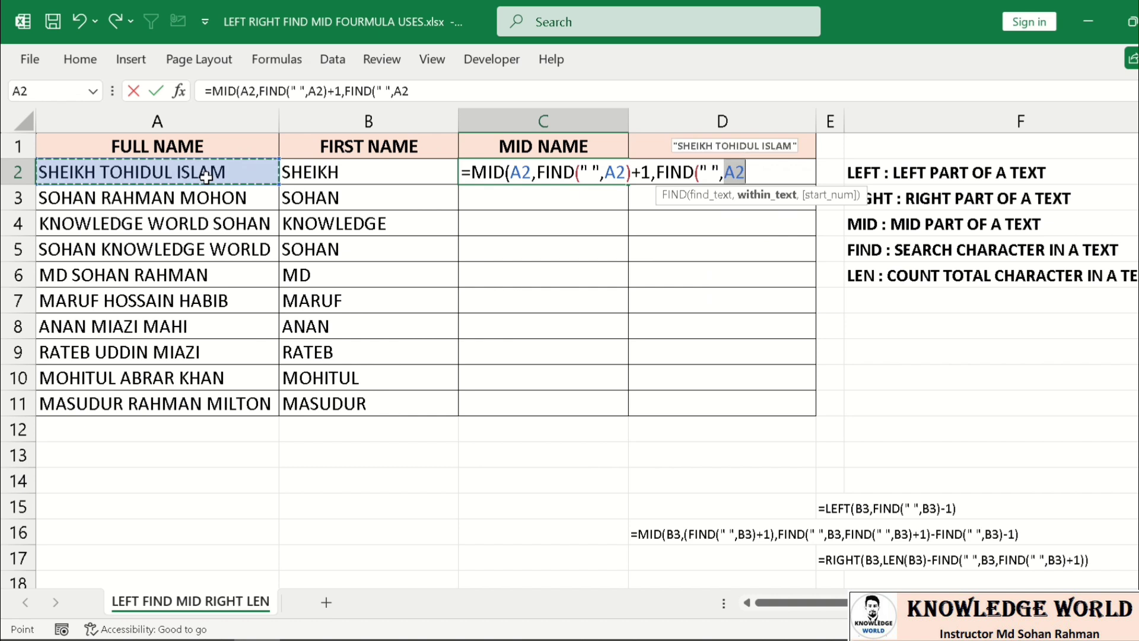
text(,)
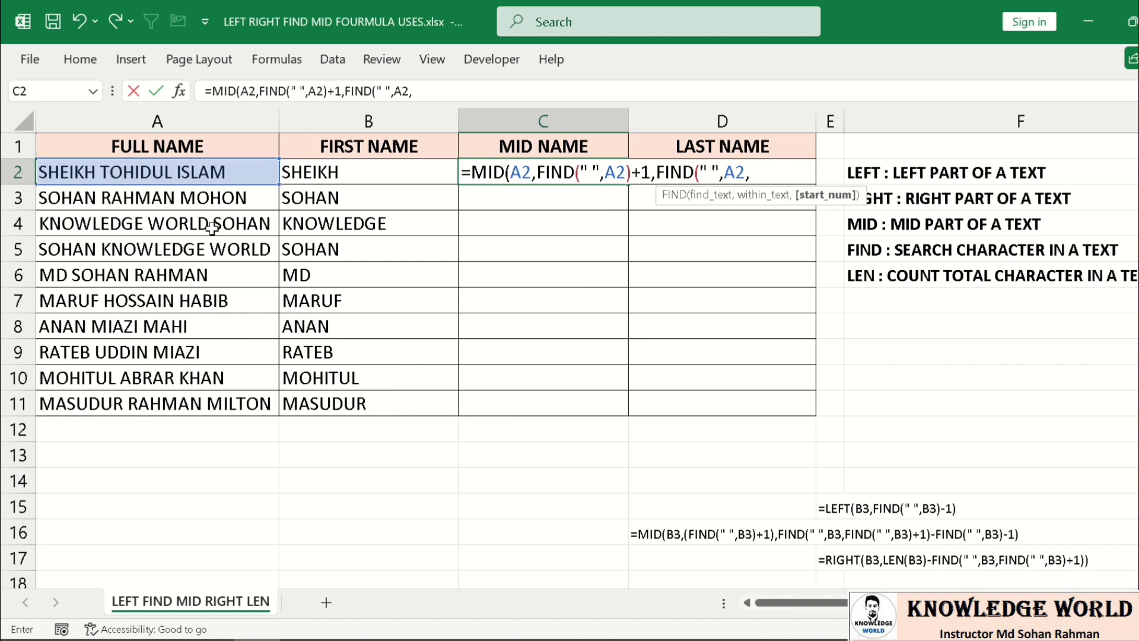
text(find)
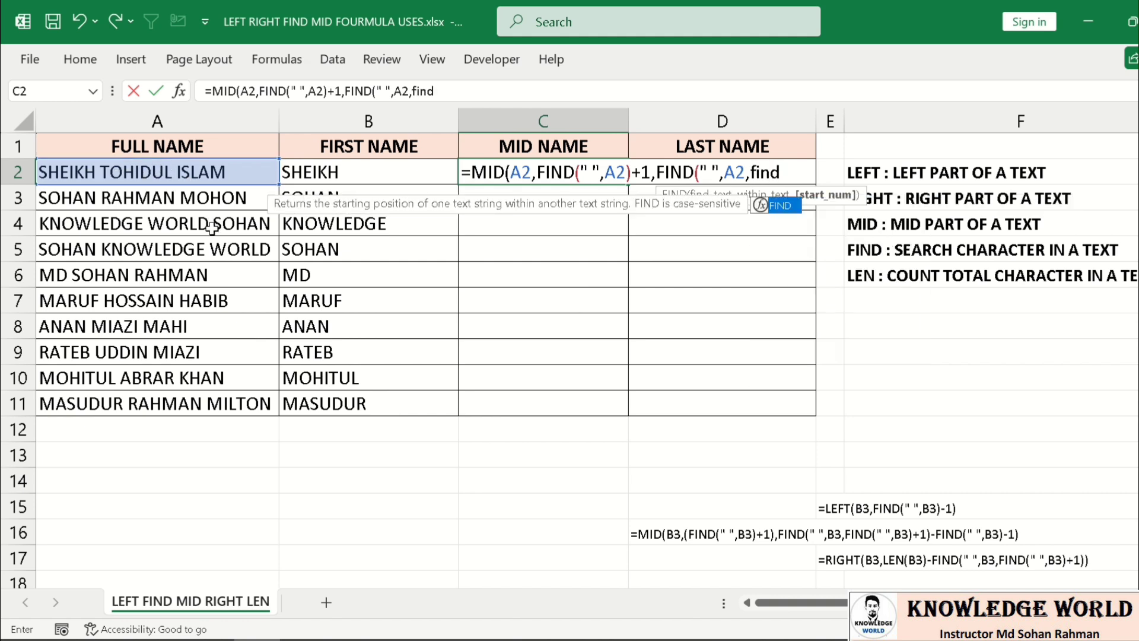
key(Tab)
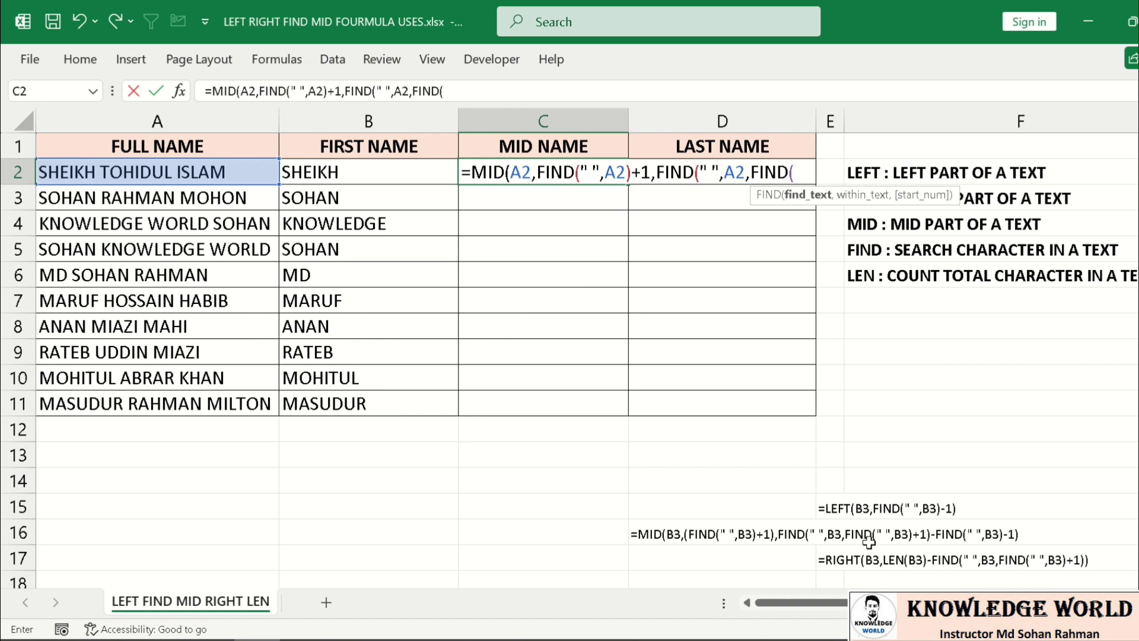
text(" ",)
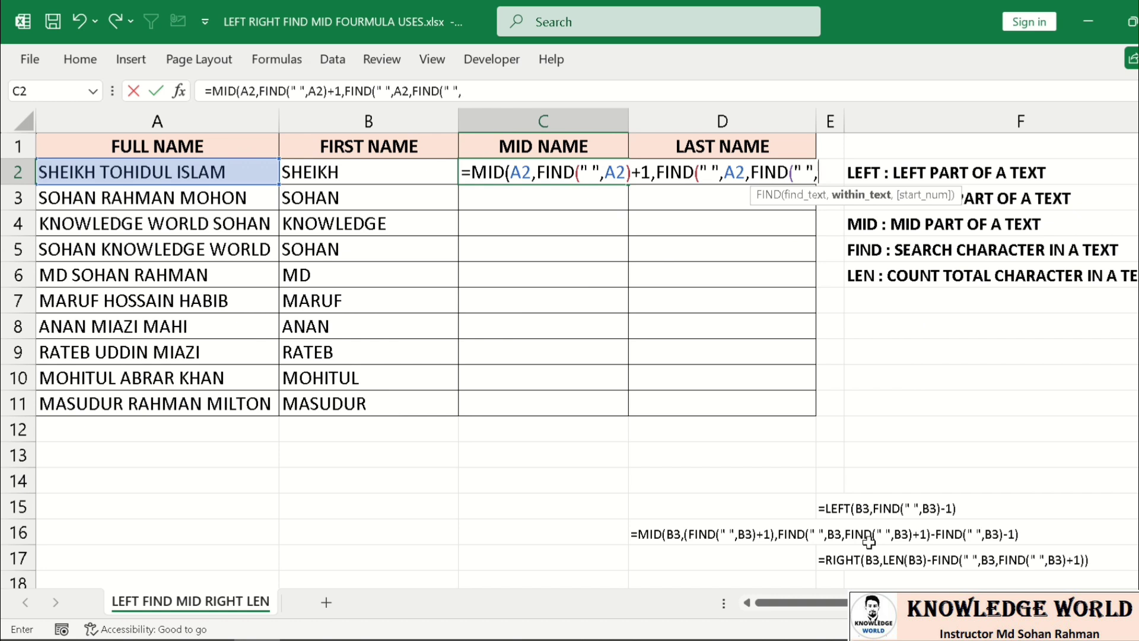
click(508, 89)
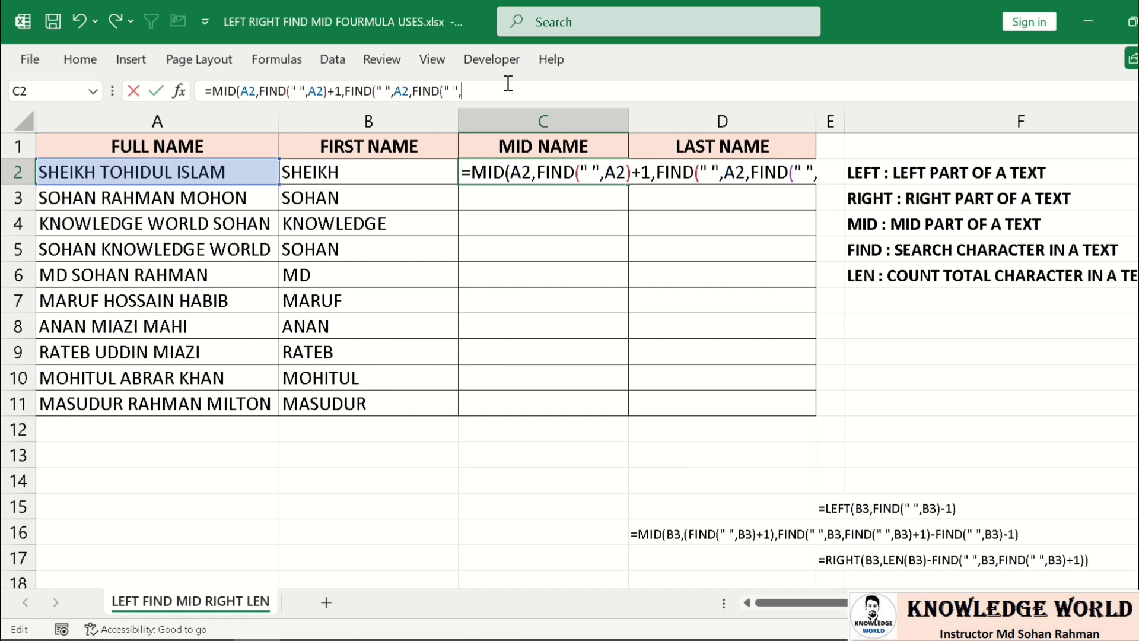
click(199, 172)
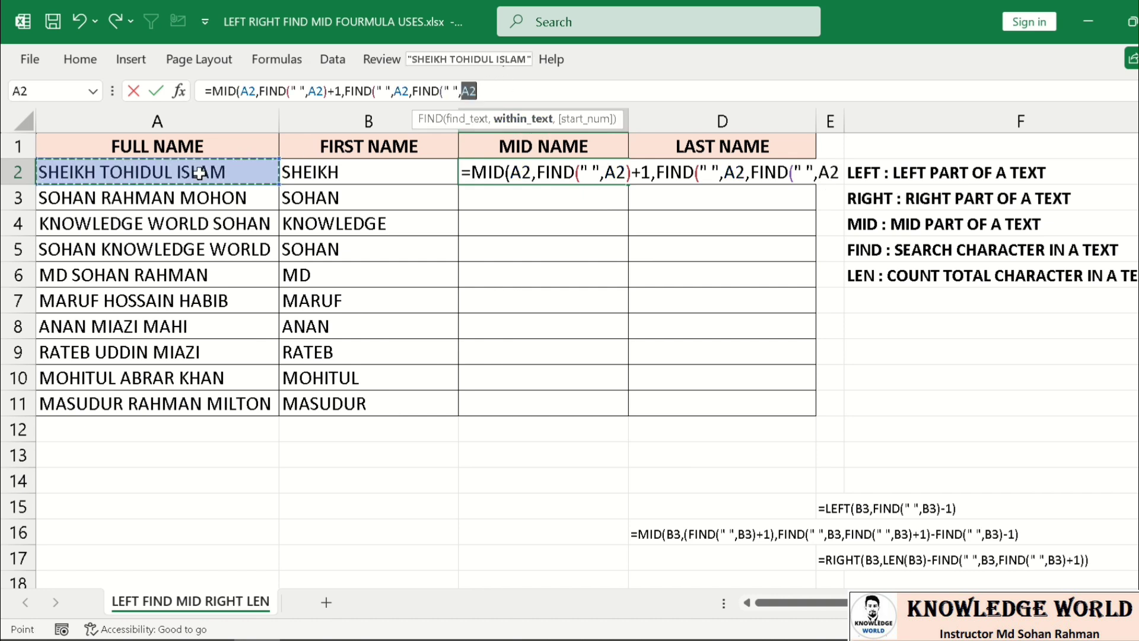
text())
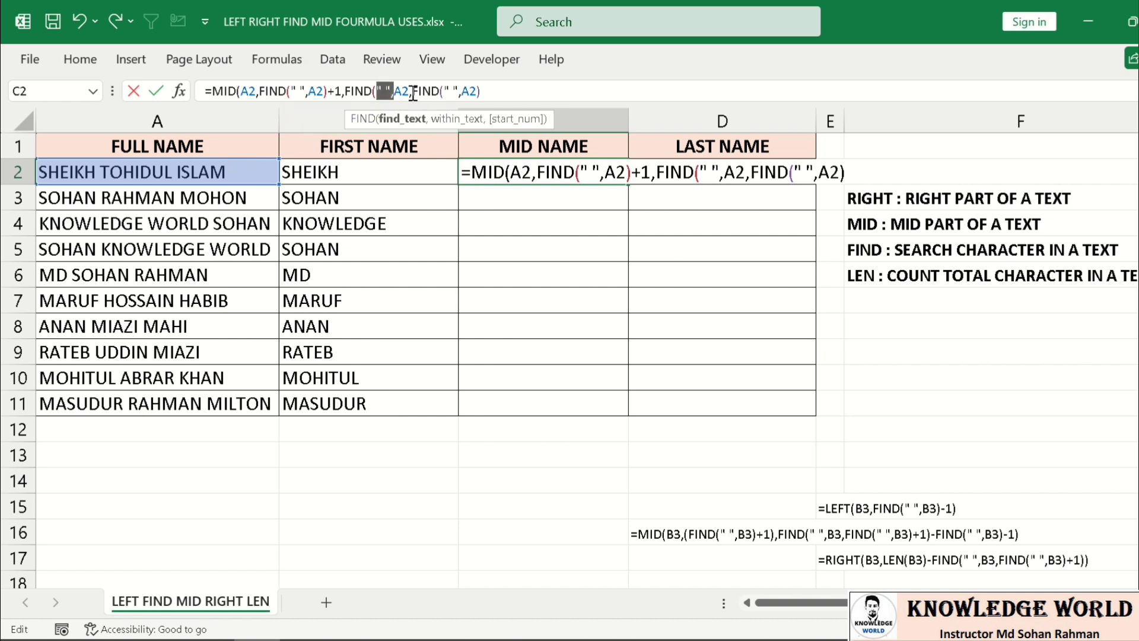
- Add +1 to the inner FIND, then subtract FIND(" ",A2) and 1 from the length
drag(413, 93, 486, 96)
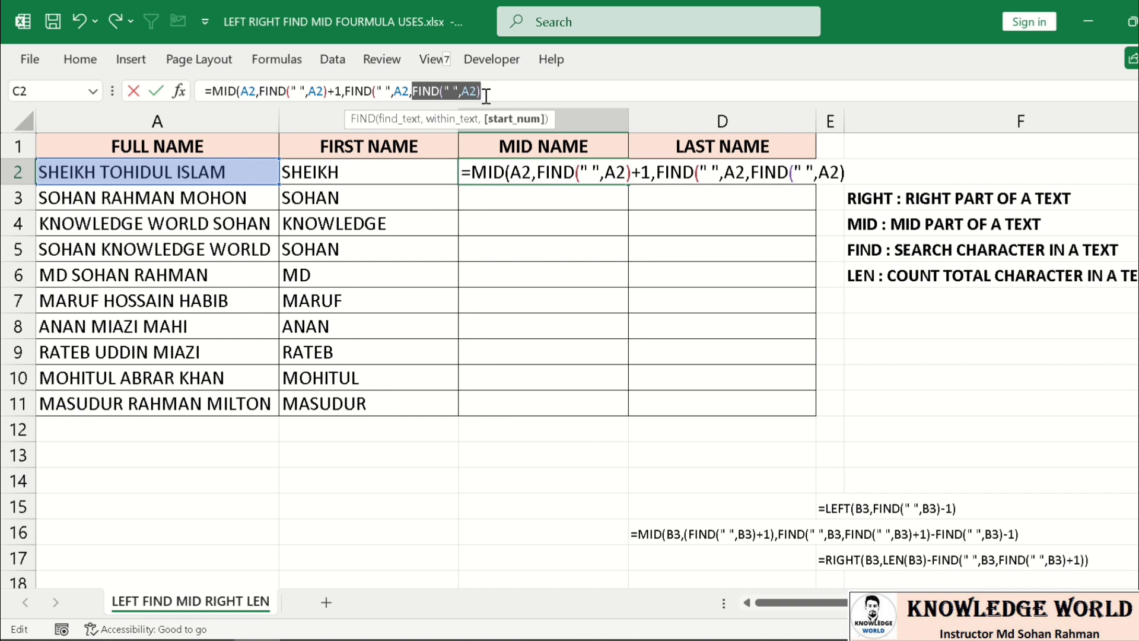
click(486, 96)
text(+)
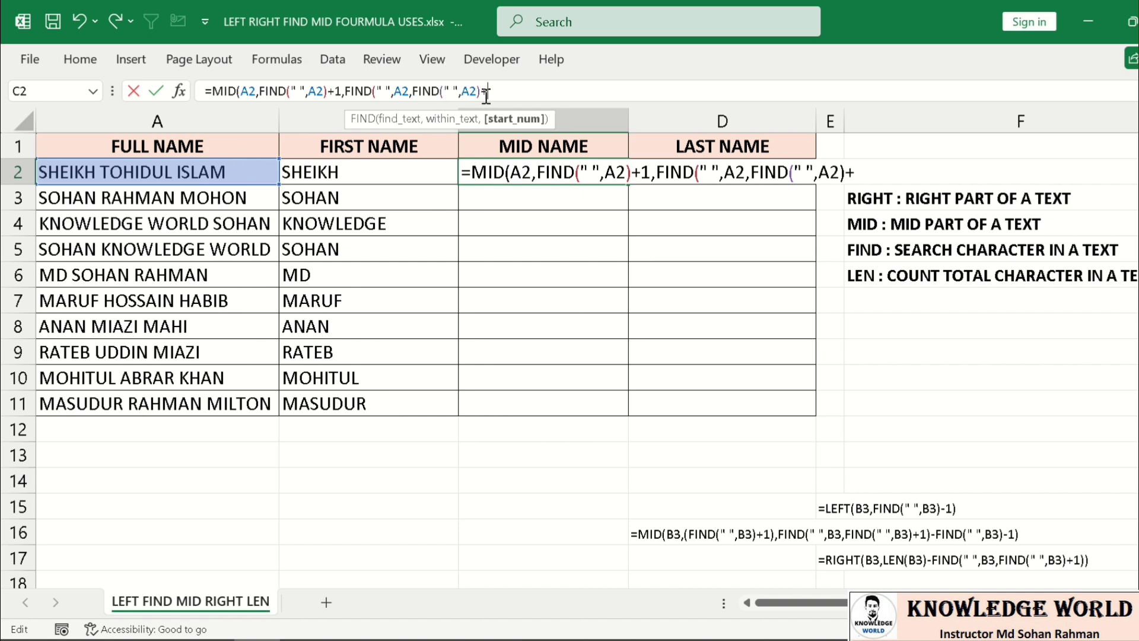
text(1)
drag(384, 90, 372, 90)
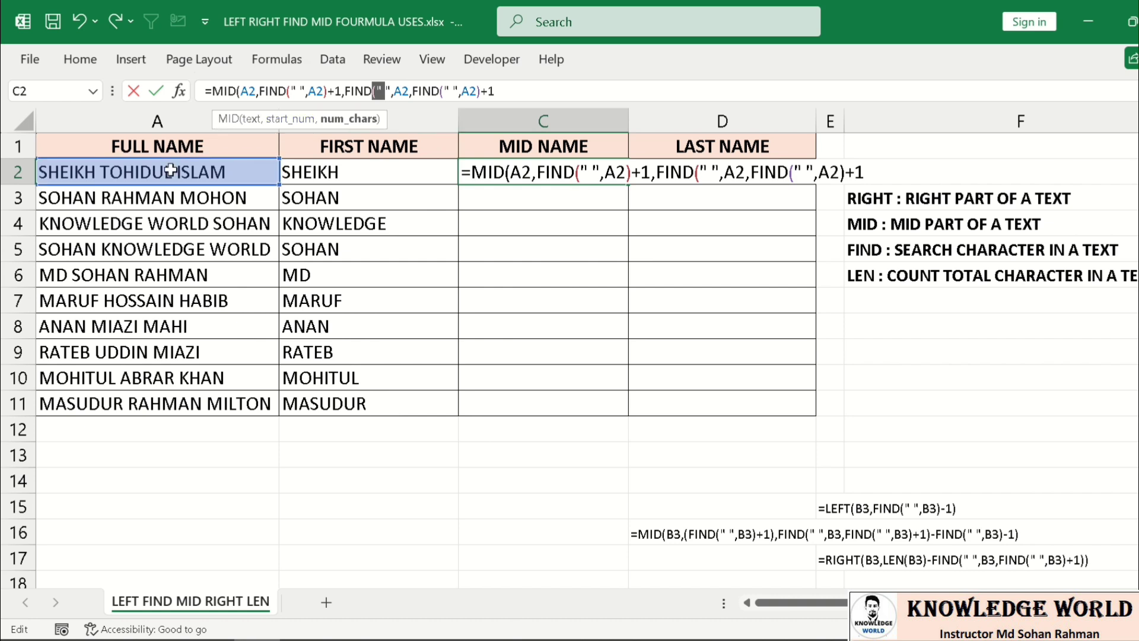
click(518, 93)
text())
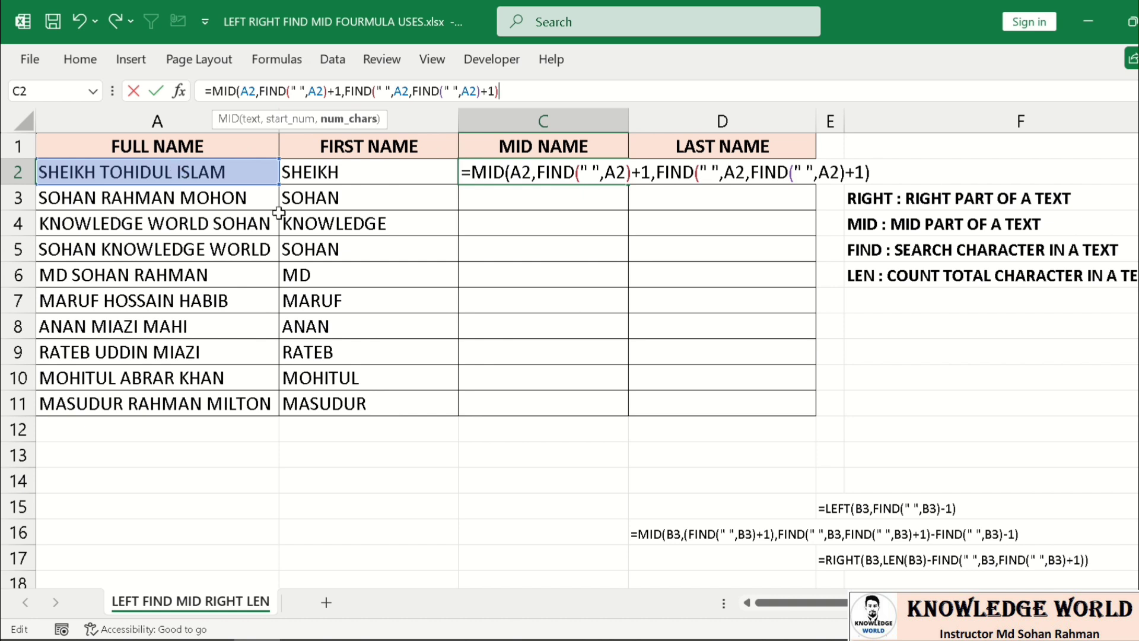
text(-Find)
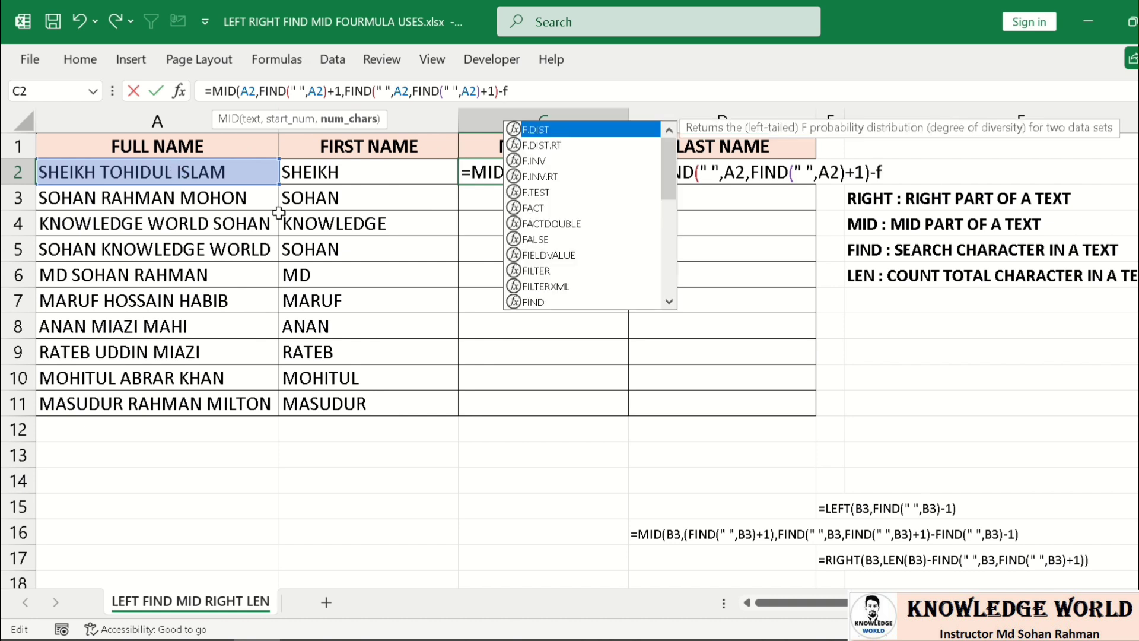
key(Tab)
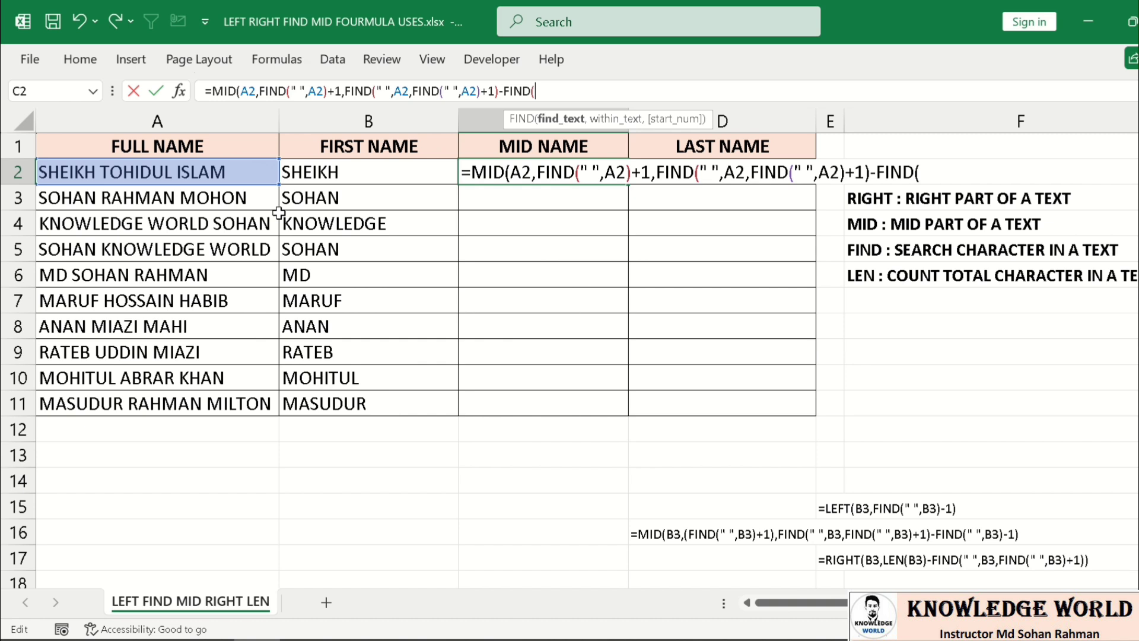
text(" ",)
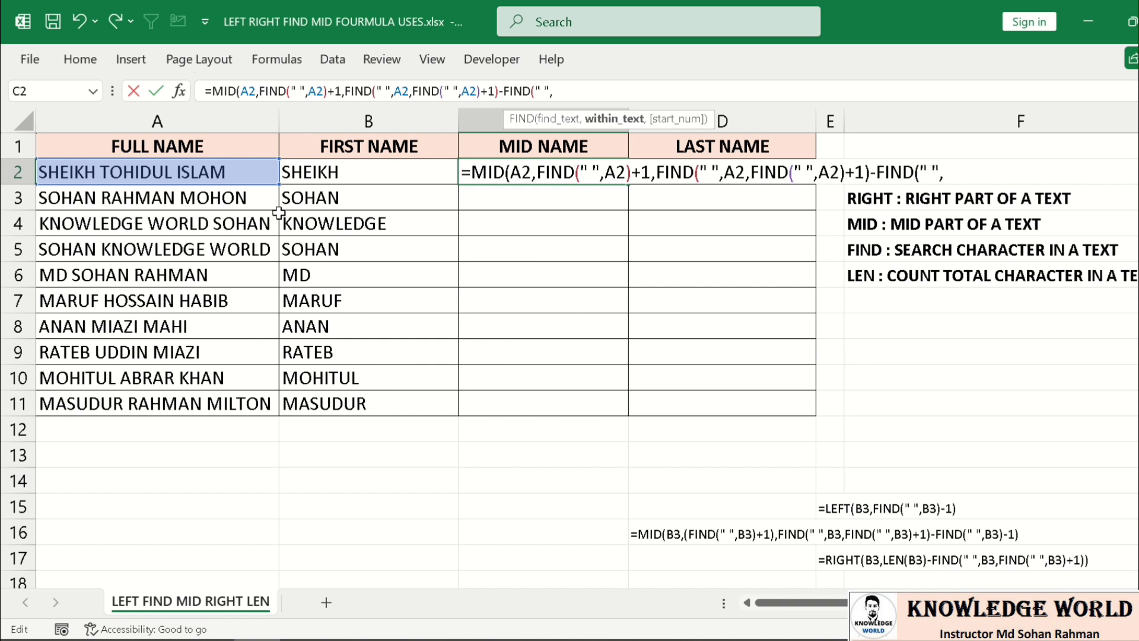
click(197, 175)
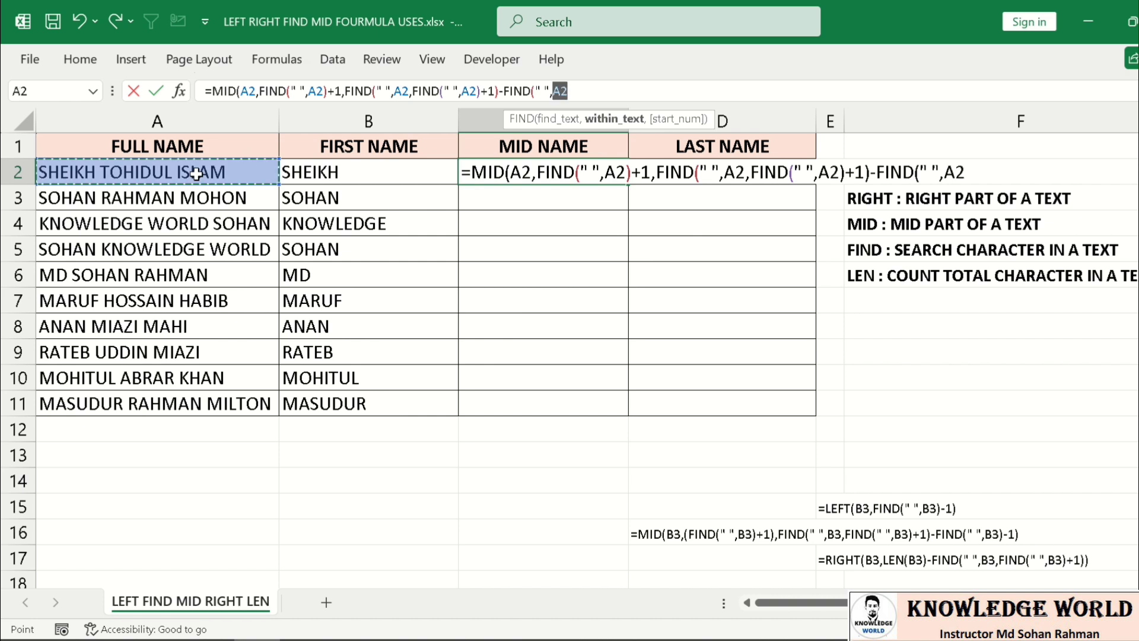
text()-)
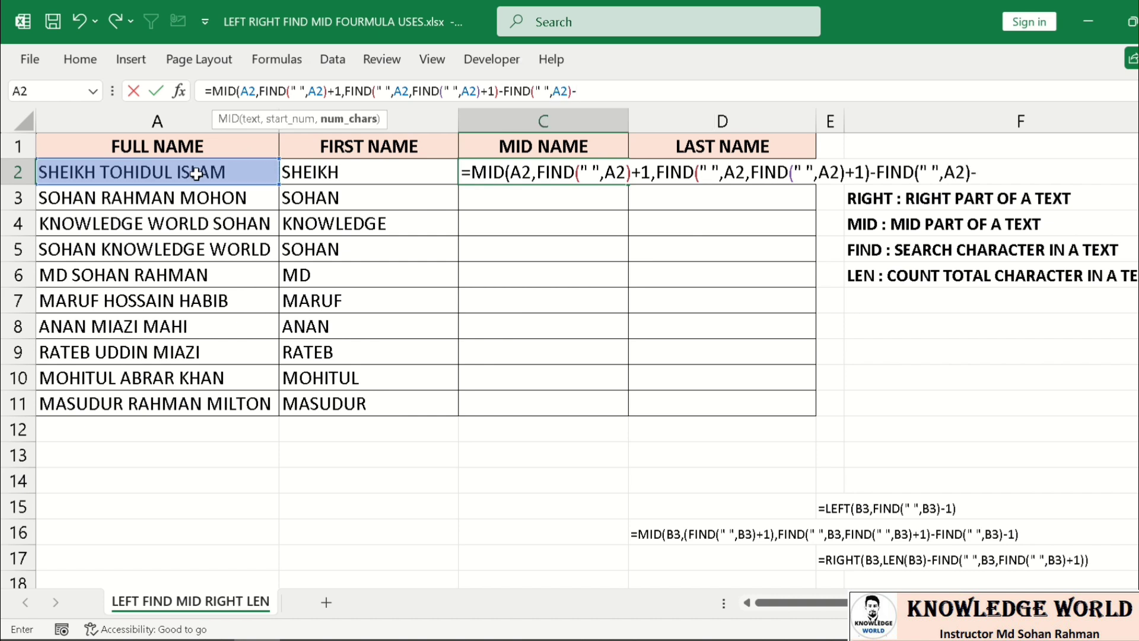
text(1)
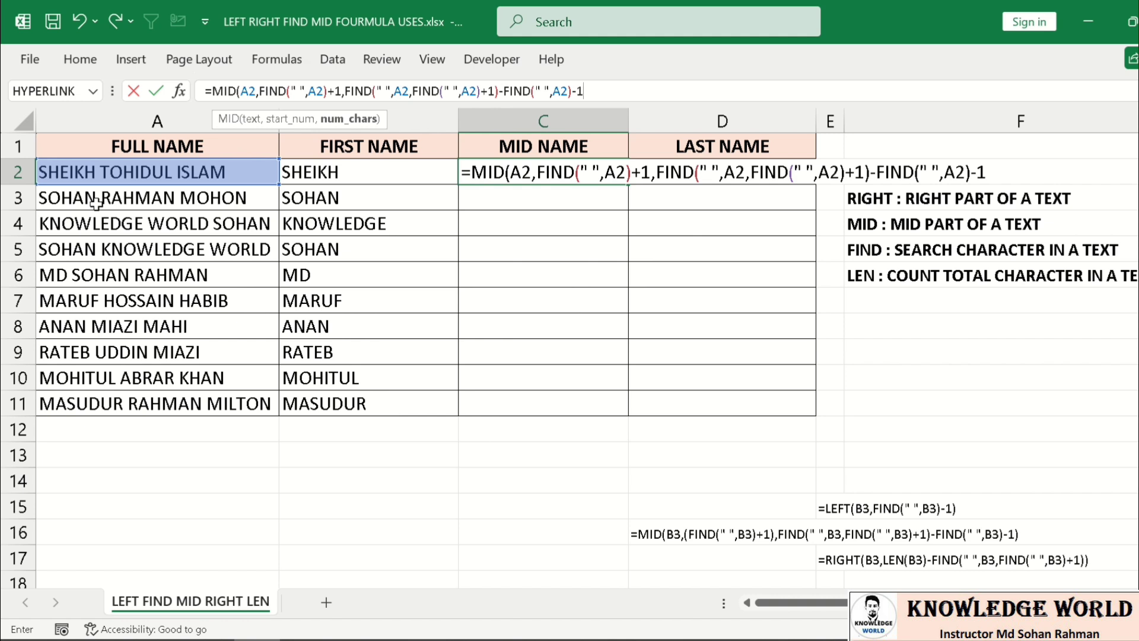
- Decline Excel's suggested correction, add the closing parenthesis, and commit C2's MID formula
key(Return)
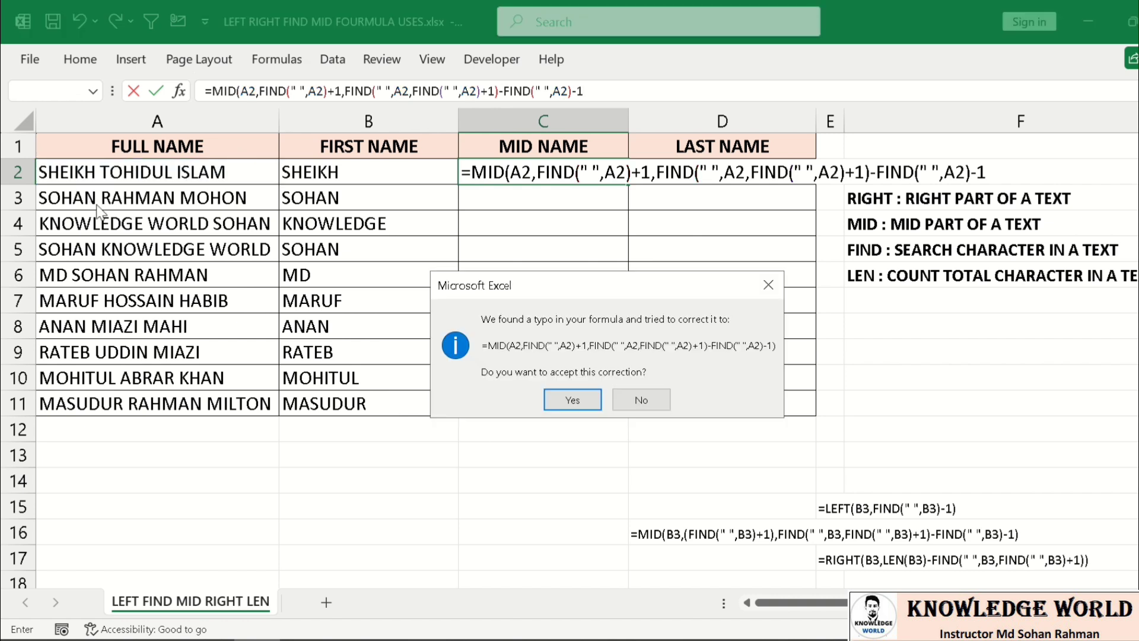
key(Escape)
text())
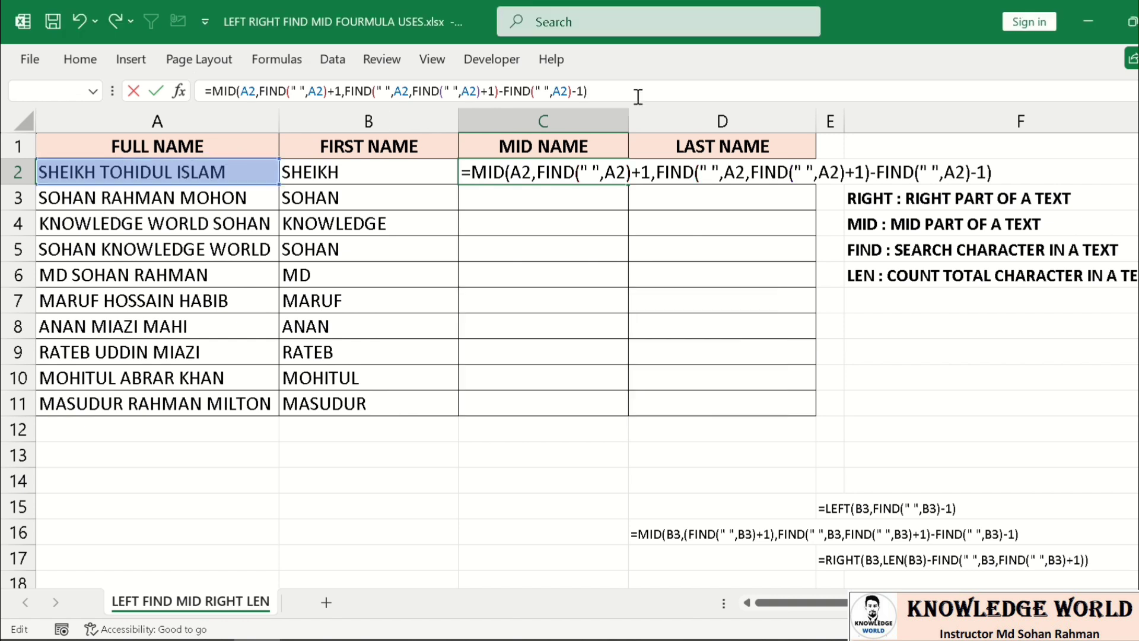
key(Return)
key(Up)
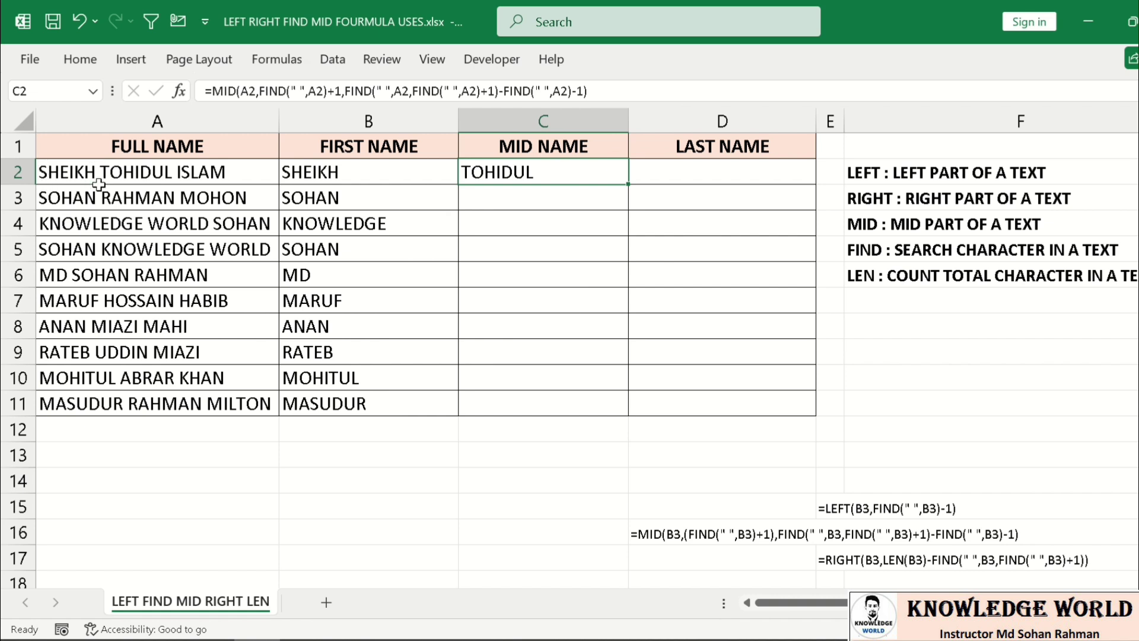
click(111, 178)
click(505, 174)
drag(629, 186, 612, 409)
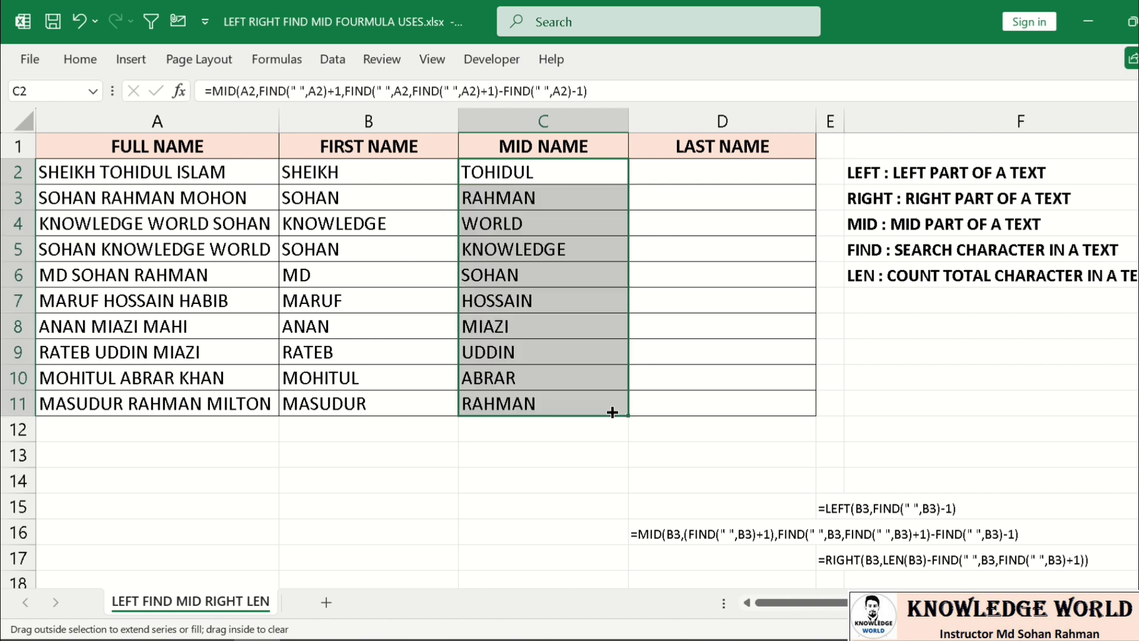
click(156, 255)
click(497, 240)
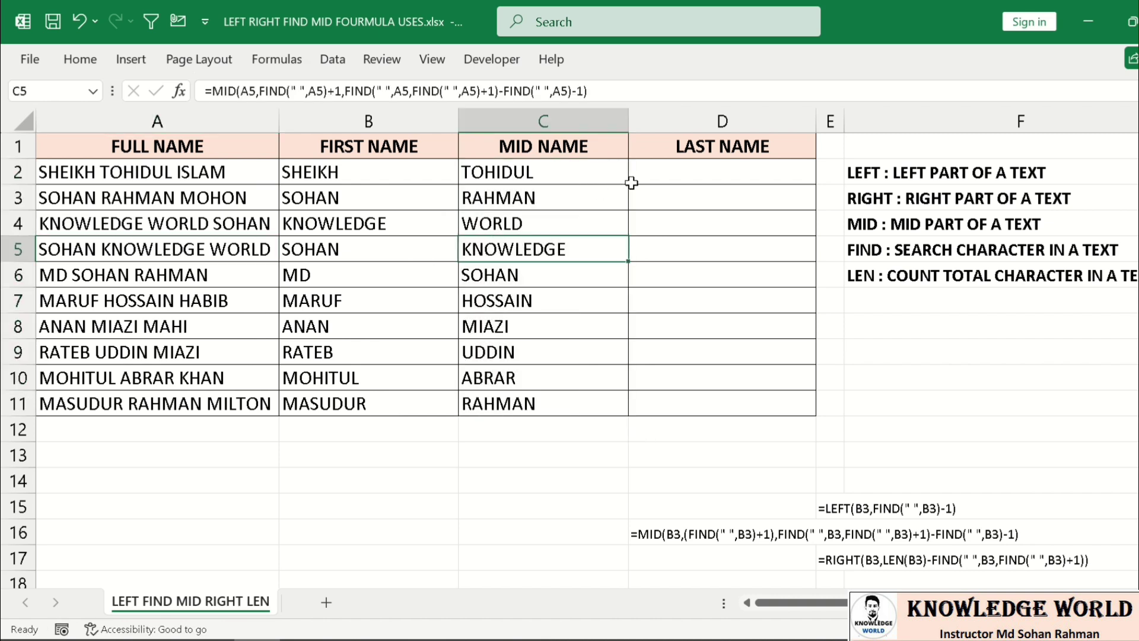
click(651, 183)
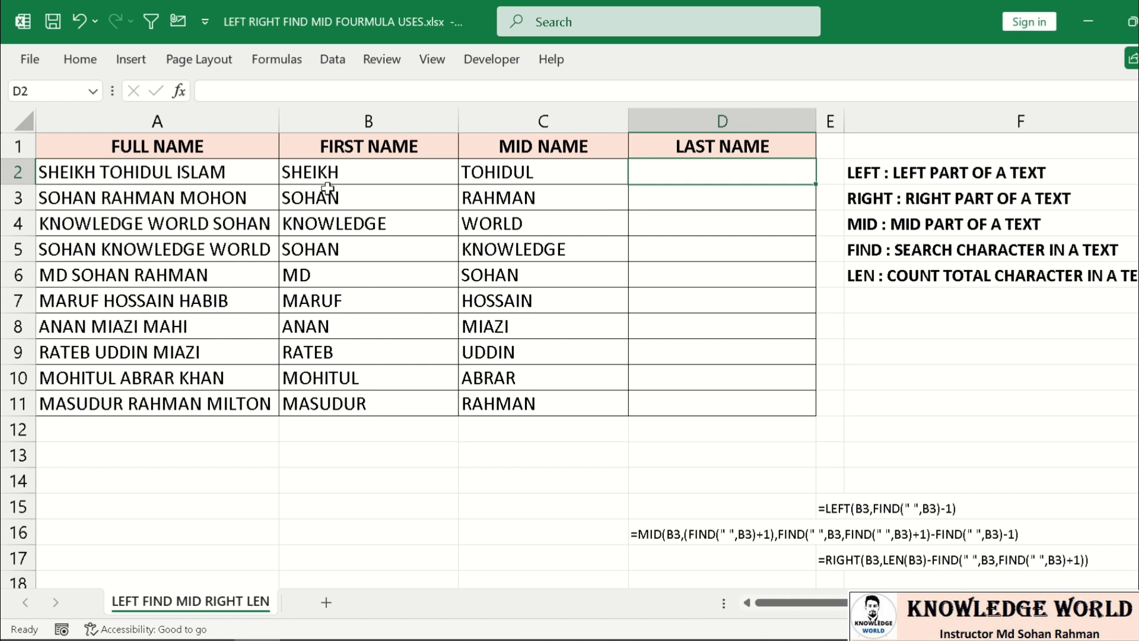
text(=ri)
key(Tab)
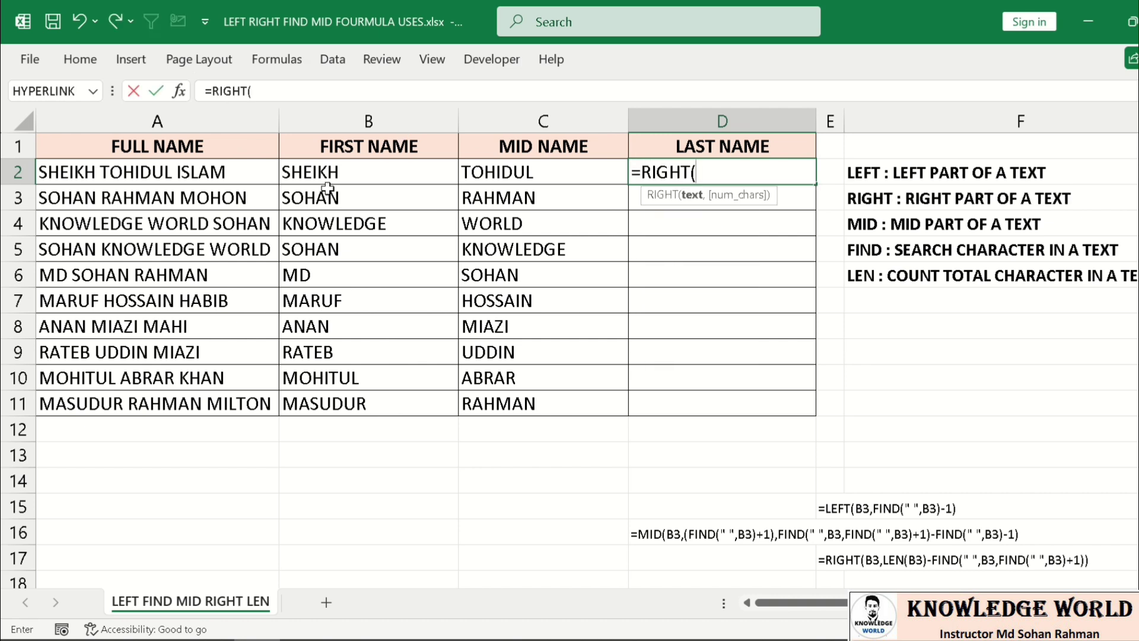
click(233, 172)
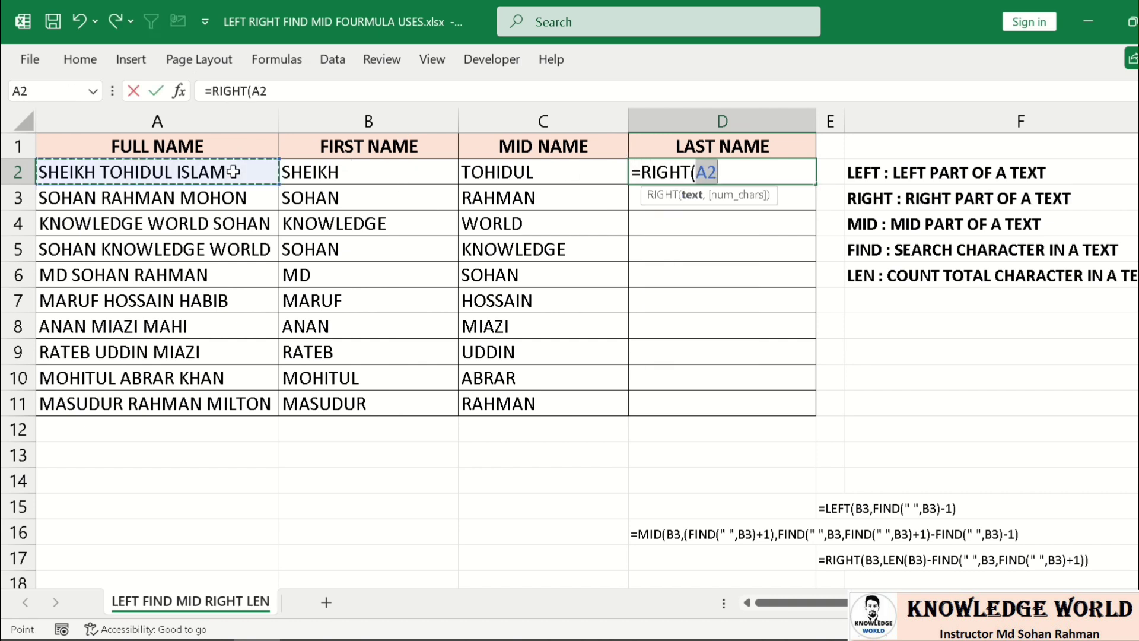
text(,)
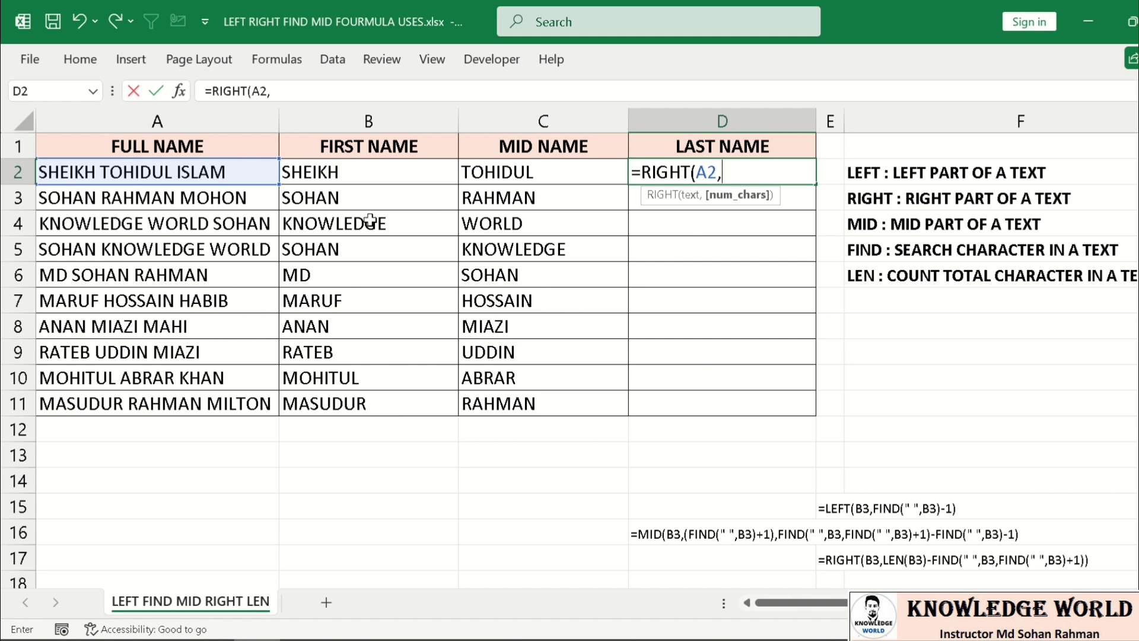
text(5))
key(Return)
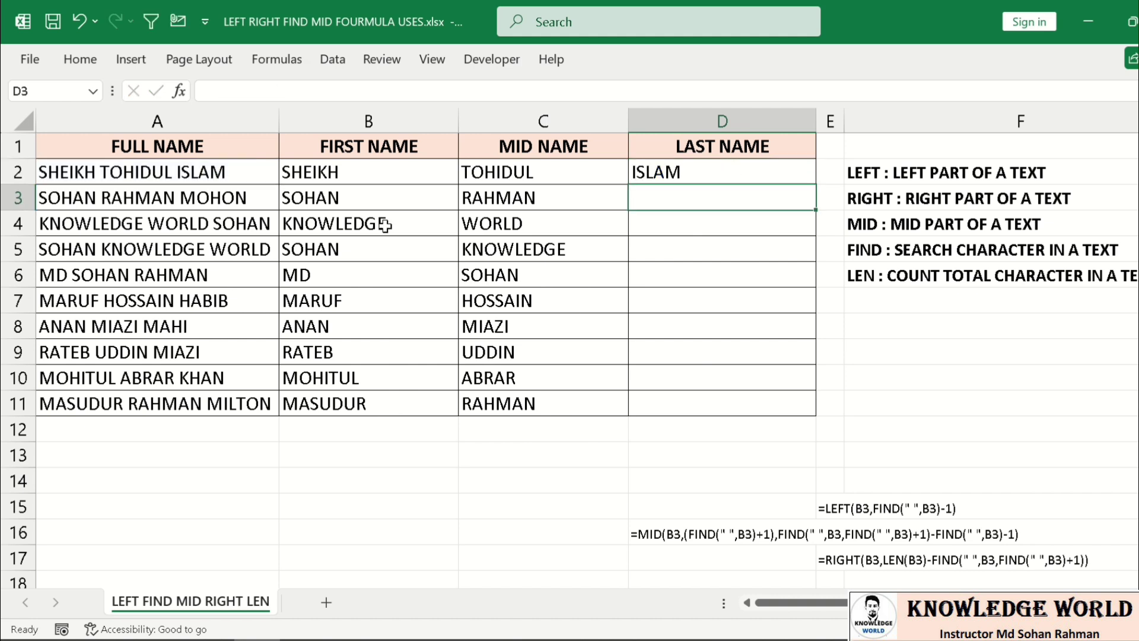
click(754, 171)
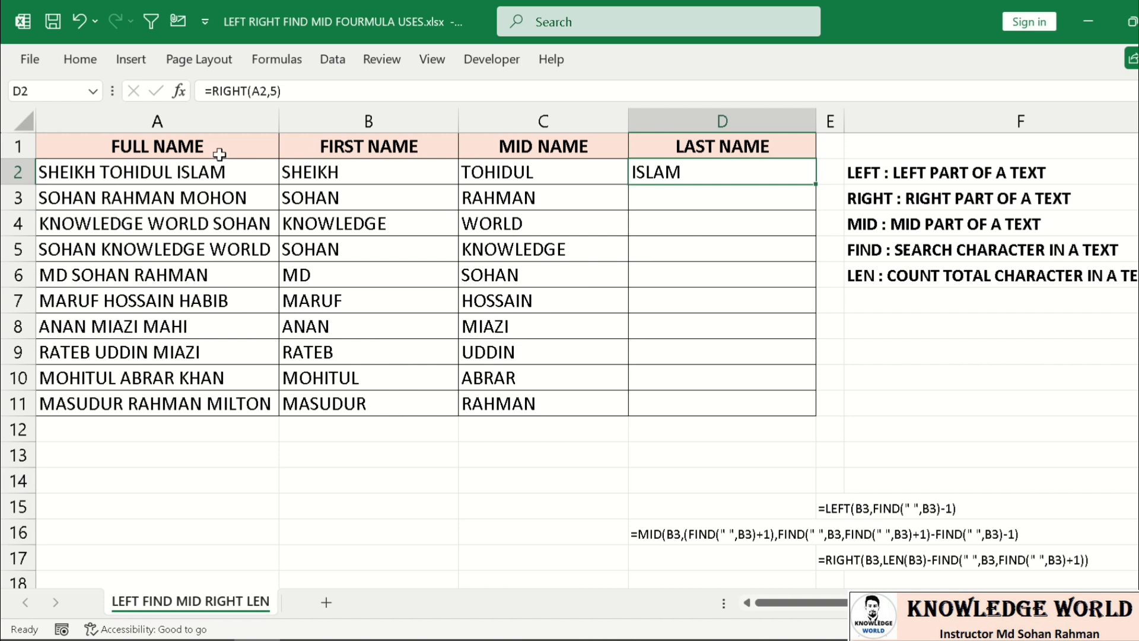
drag(133, 198, 124, 403)
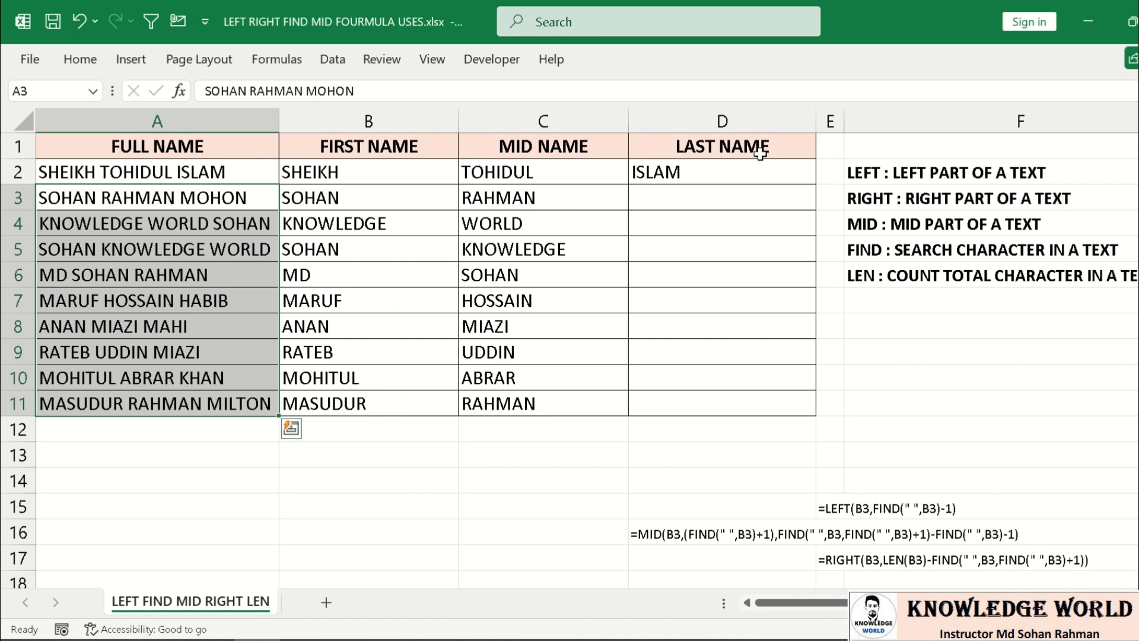
- Reopen D2's formula and delete the fixed count of 5
click(720, 166)
double_click(721, 166)
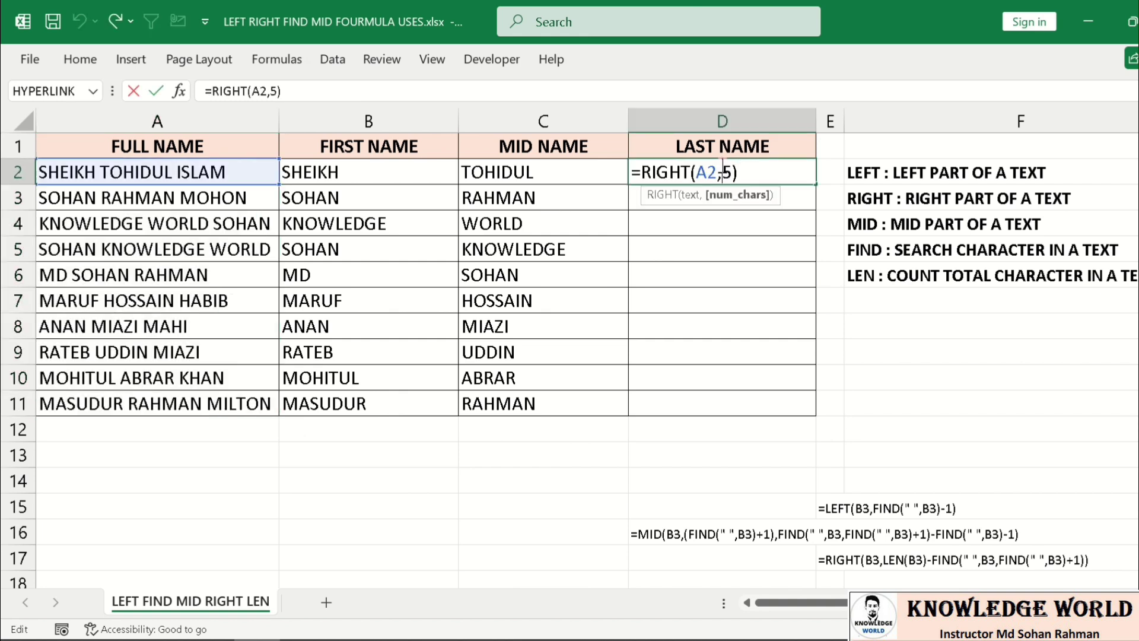
key(End)
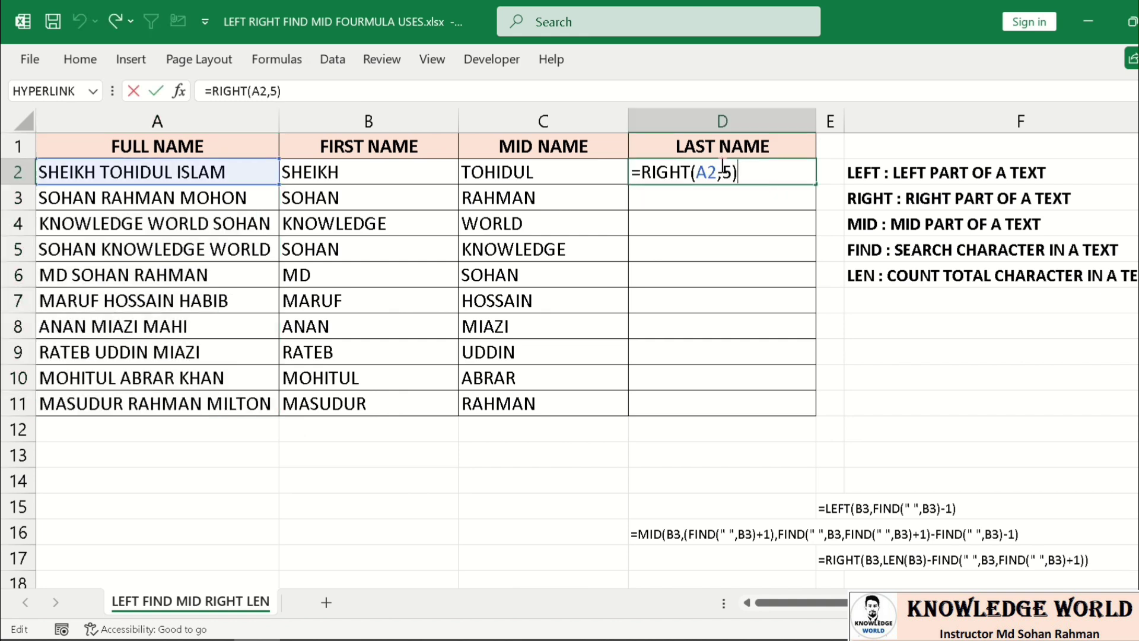
key(BackSpace)
key(BackSpace)
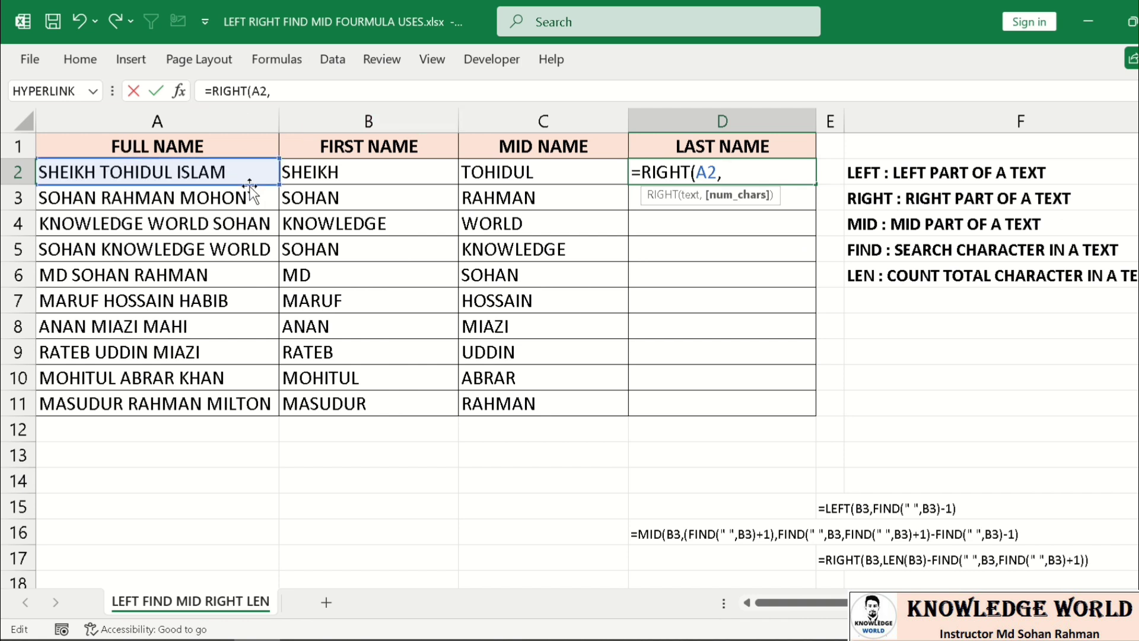
- Give RIGHT the count LEN(A2)-FIND(" ",A2, in D2
text(len)
key(Tab)
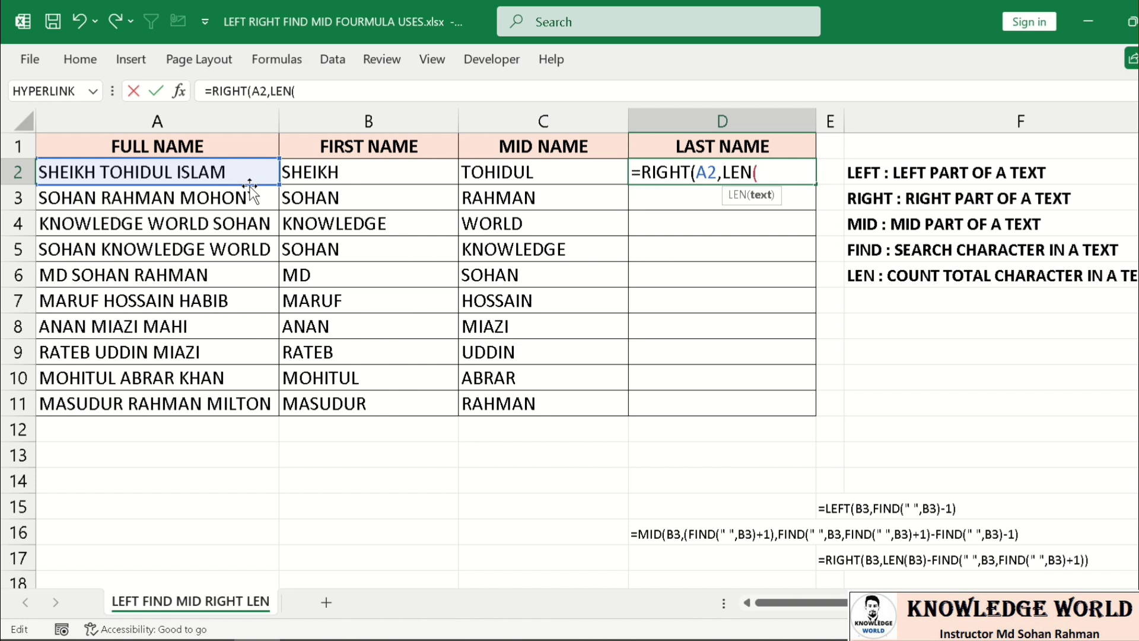
click(198, 173)
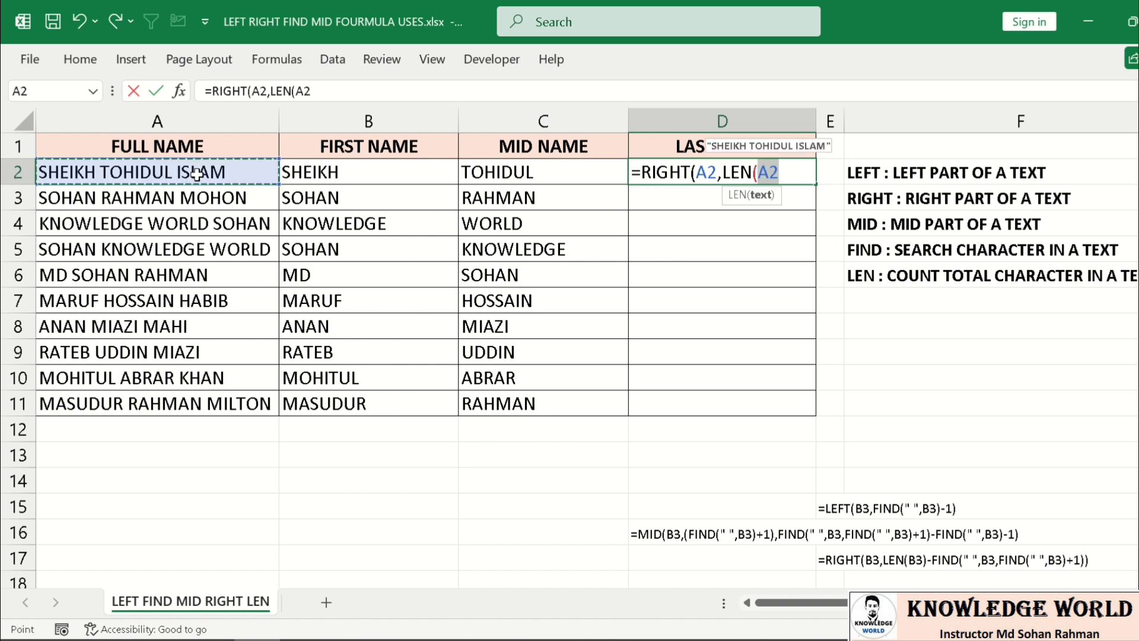
text()-)
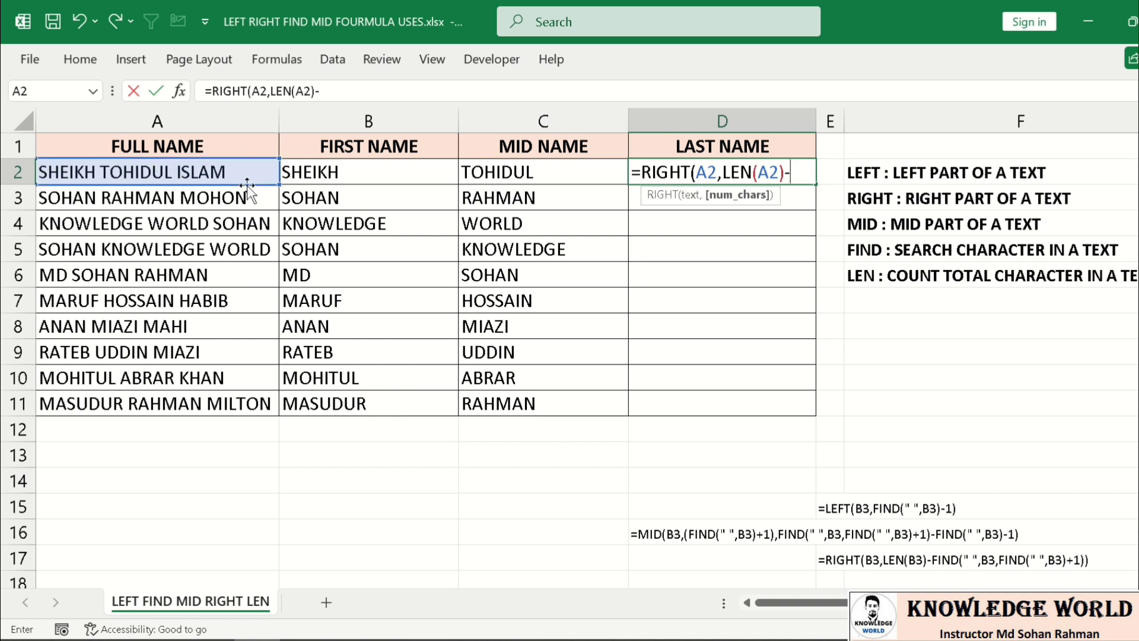
text(ind)
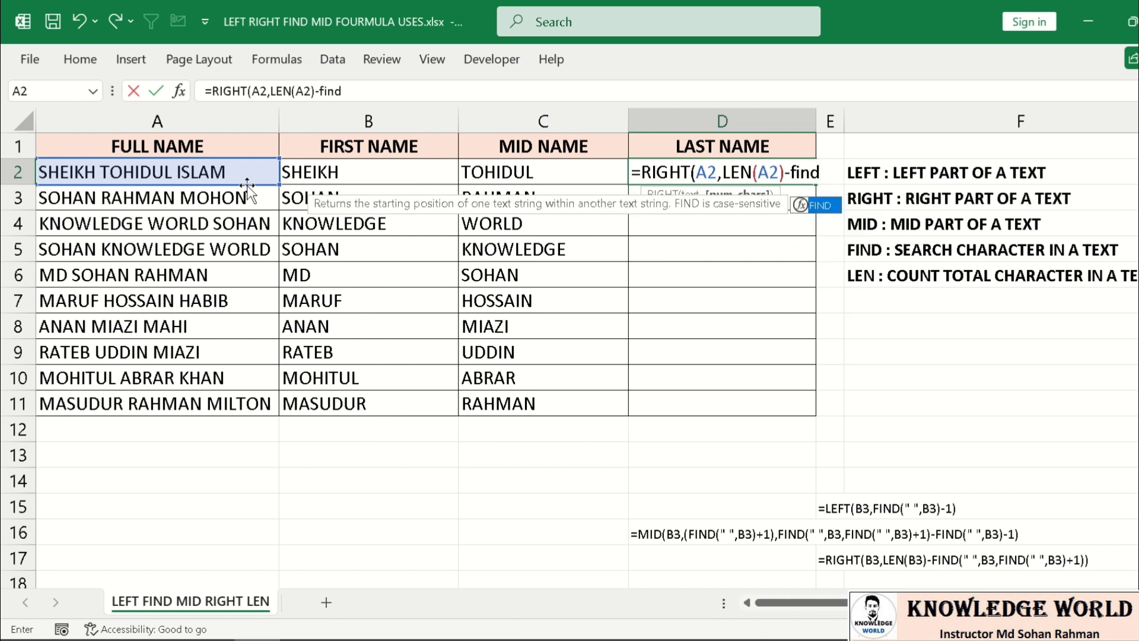
key(Tab)
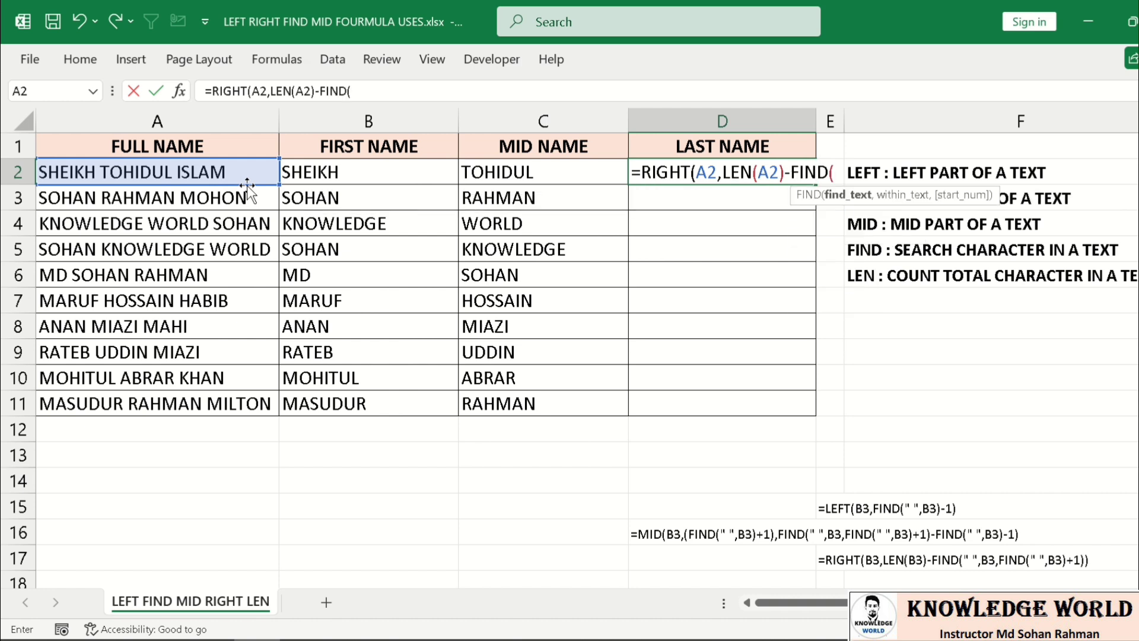
text(")
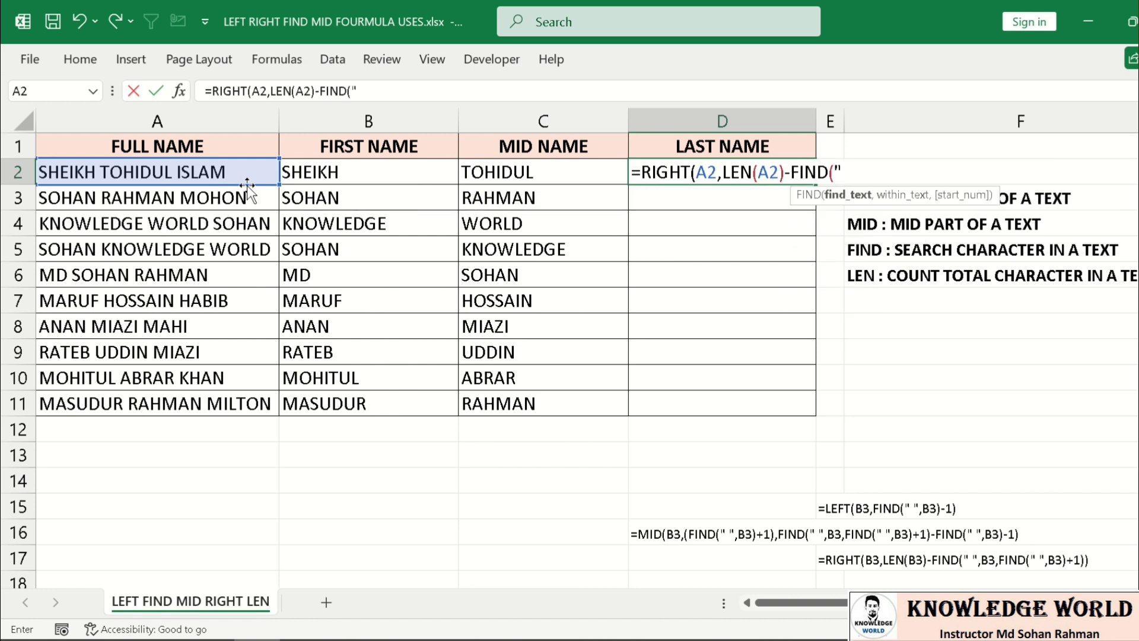
text( ",)
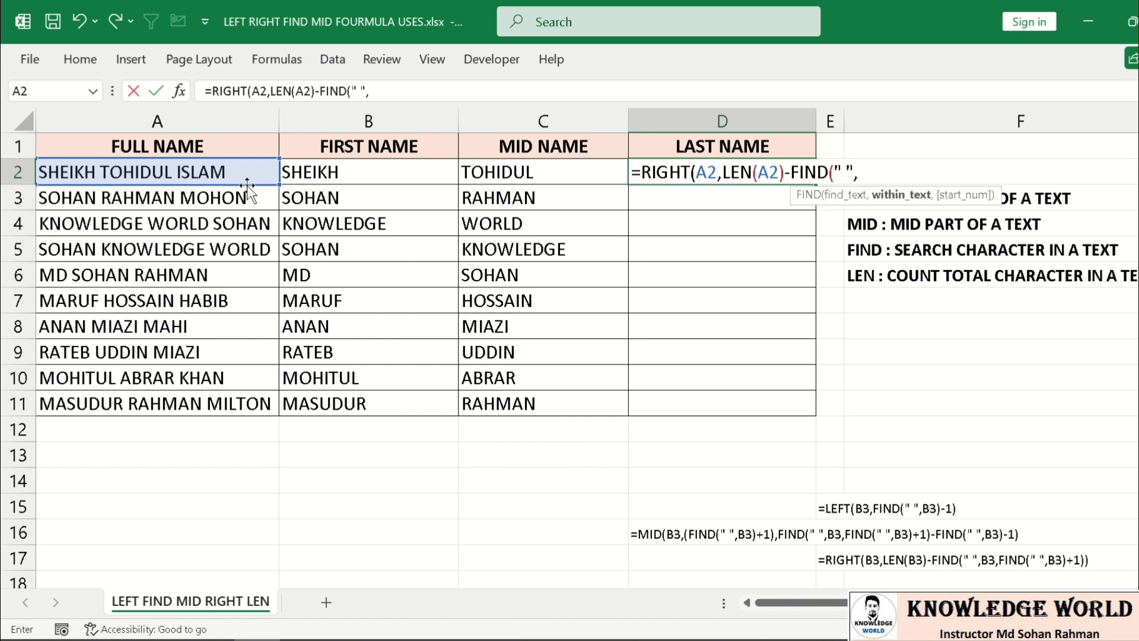
click(207, 173)
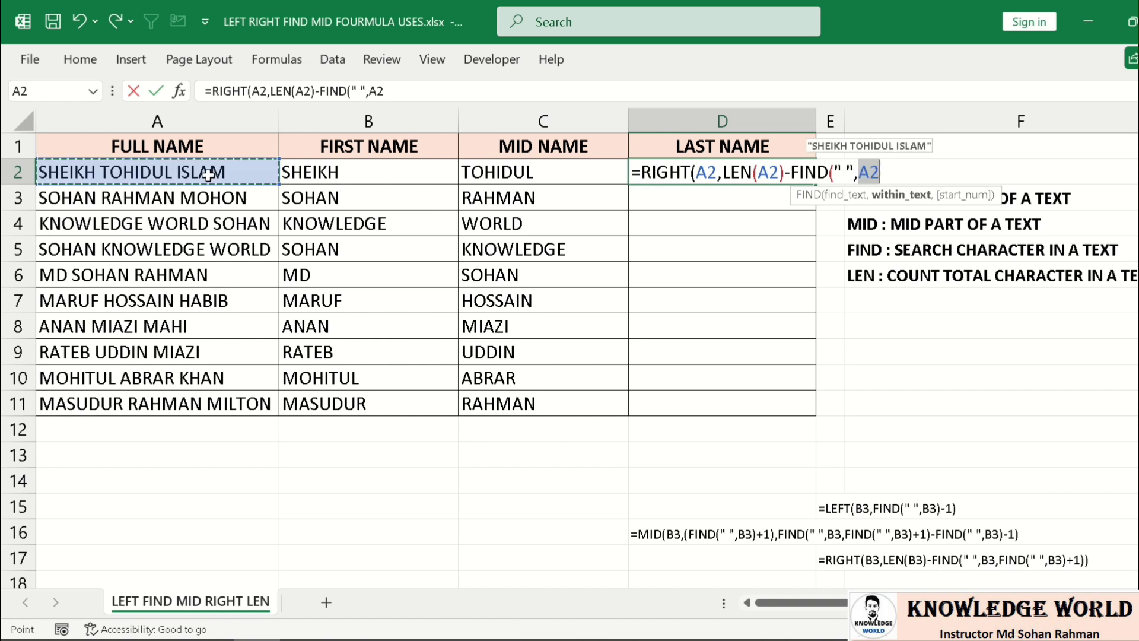
text(,)
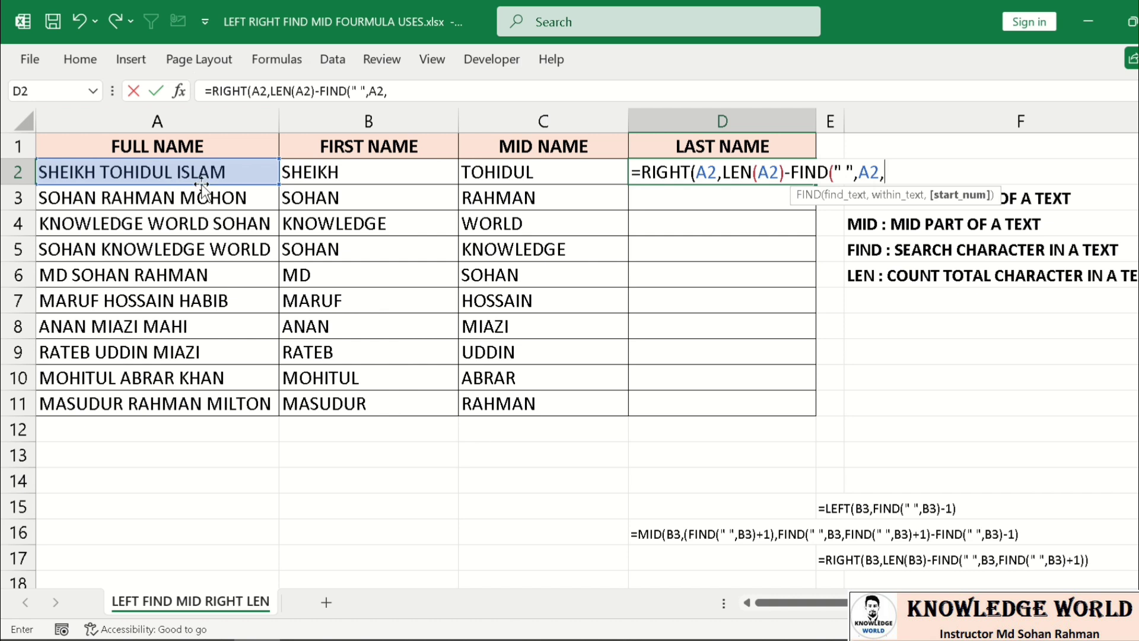
- Nest FIND(" ",A2)+1 as the start position and close D2's formula brackets
text(Find)
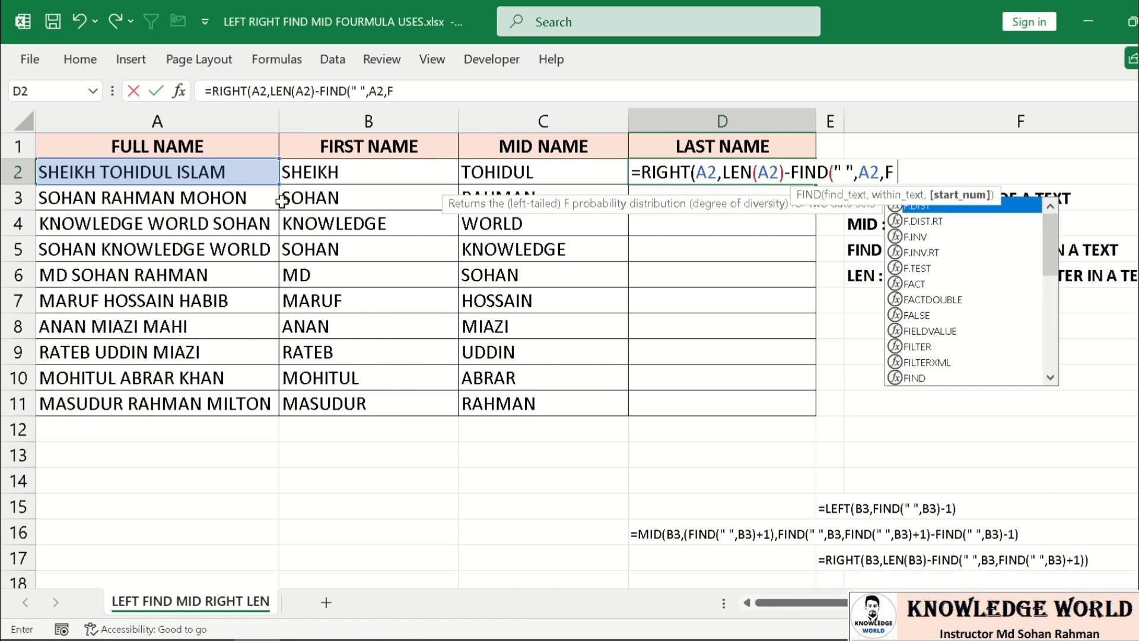
key(Tab)
text(")
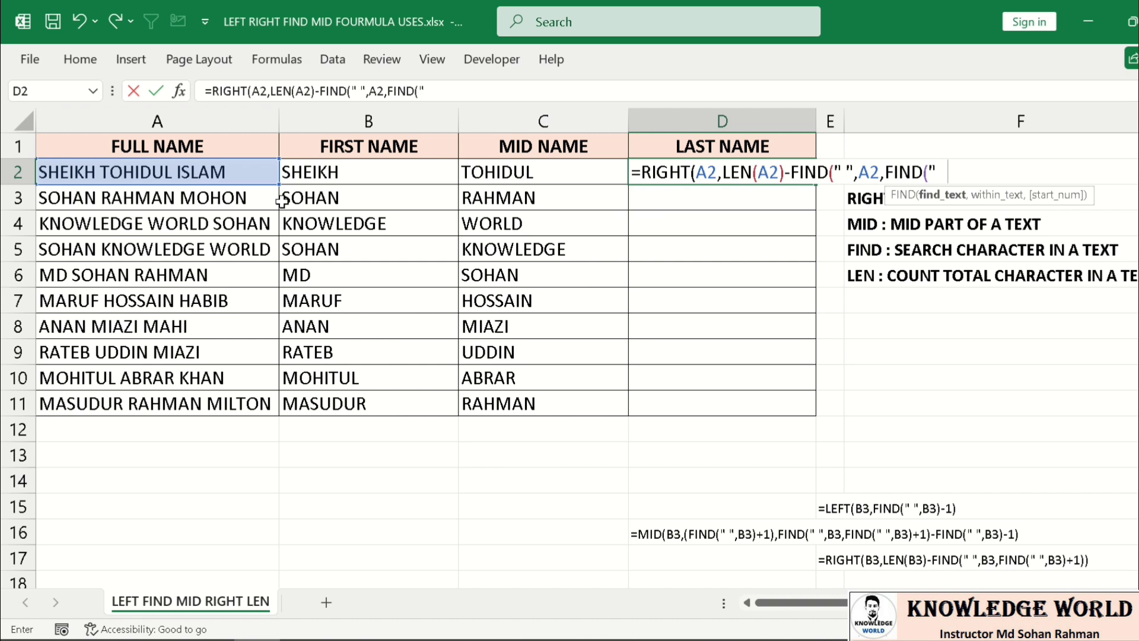
text( ",)
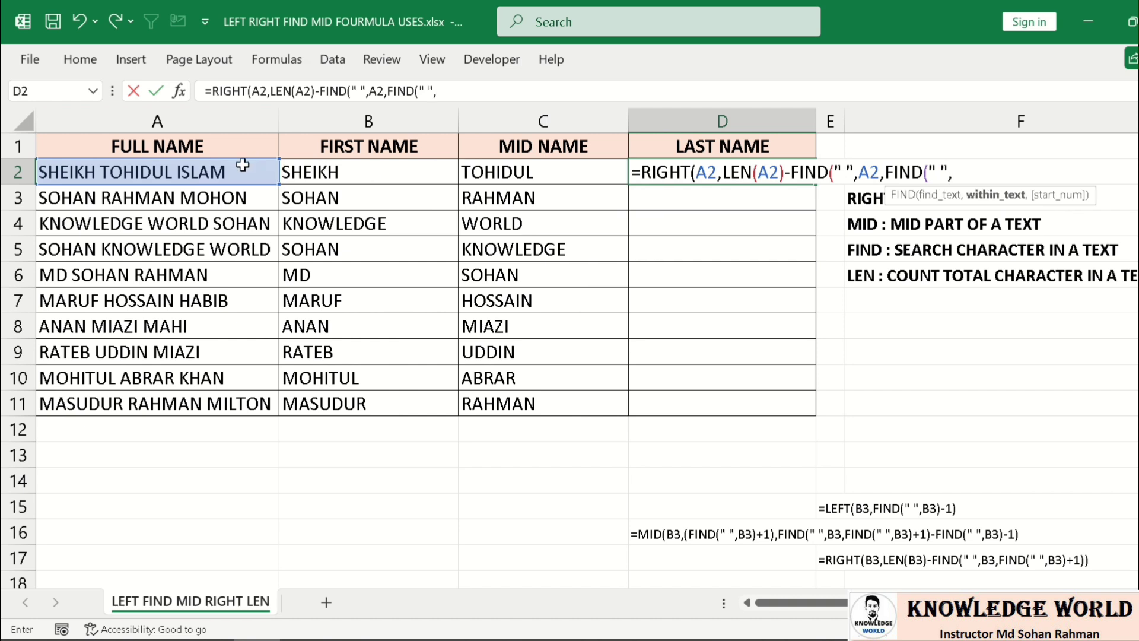
click(220, 172)
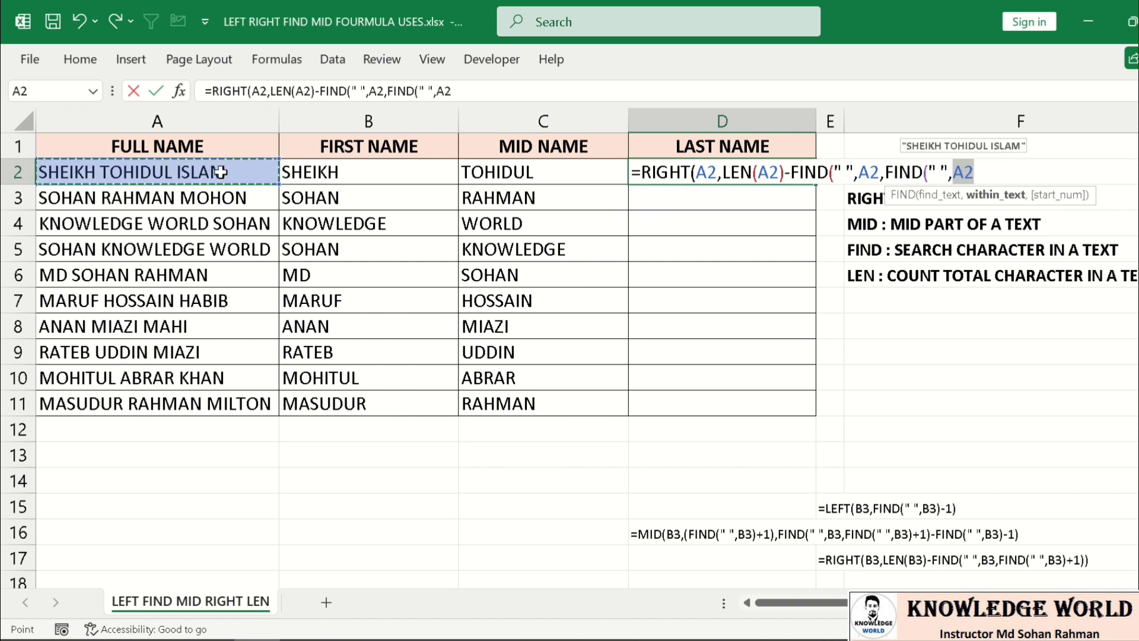
text())
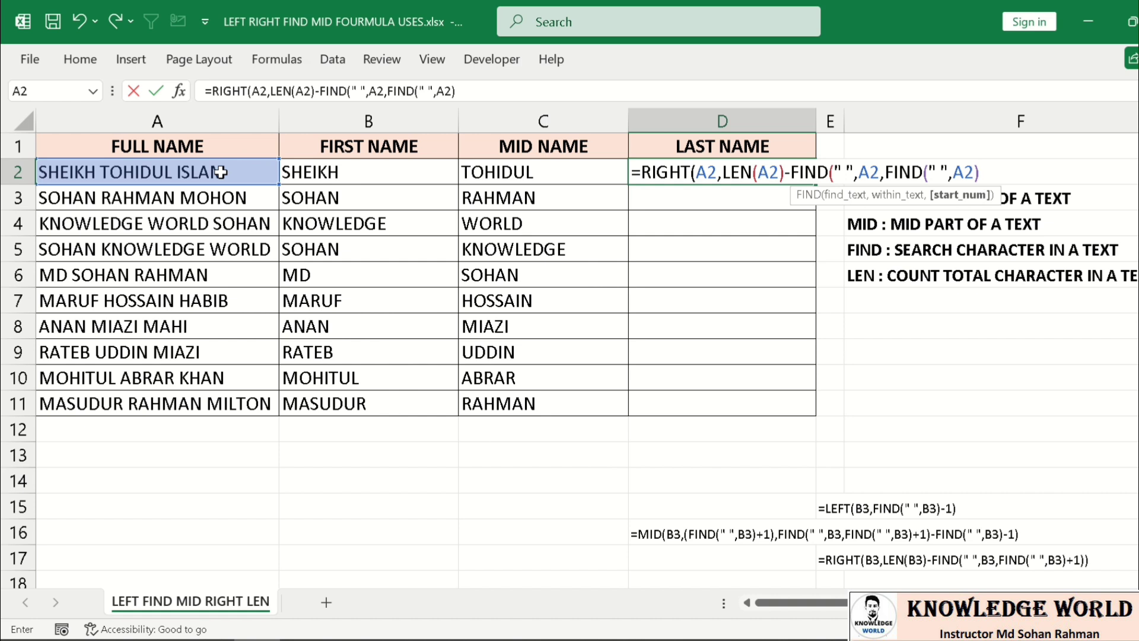
text(+1)
drag(949, 172, 923, 172)
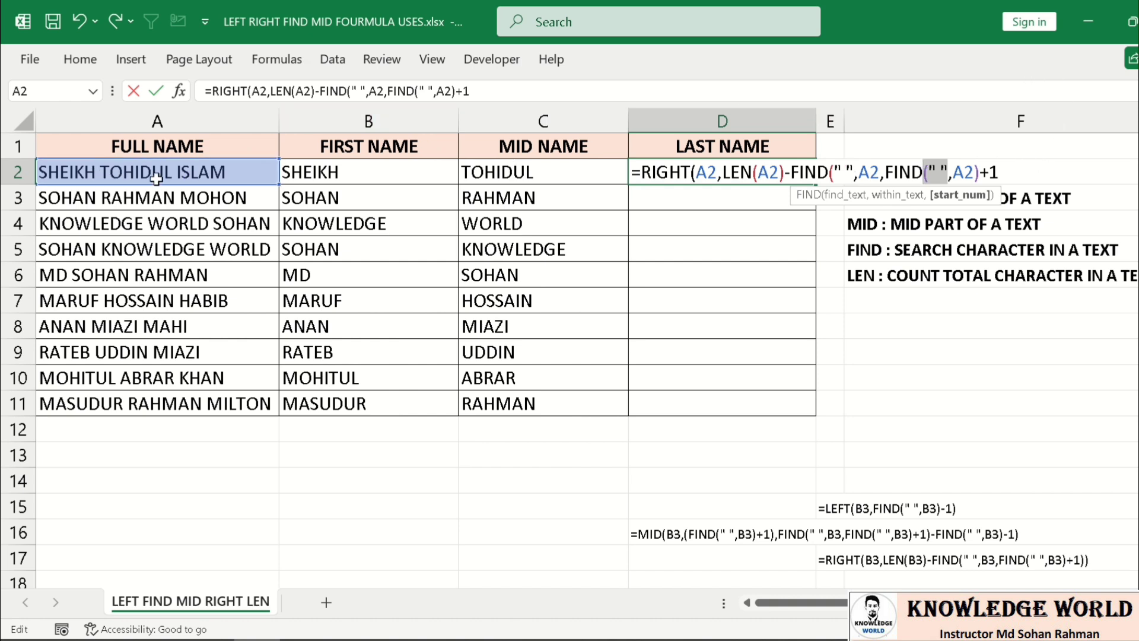
click(857, 174)
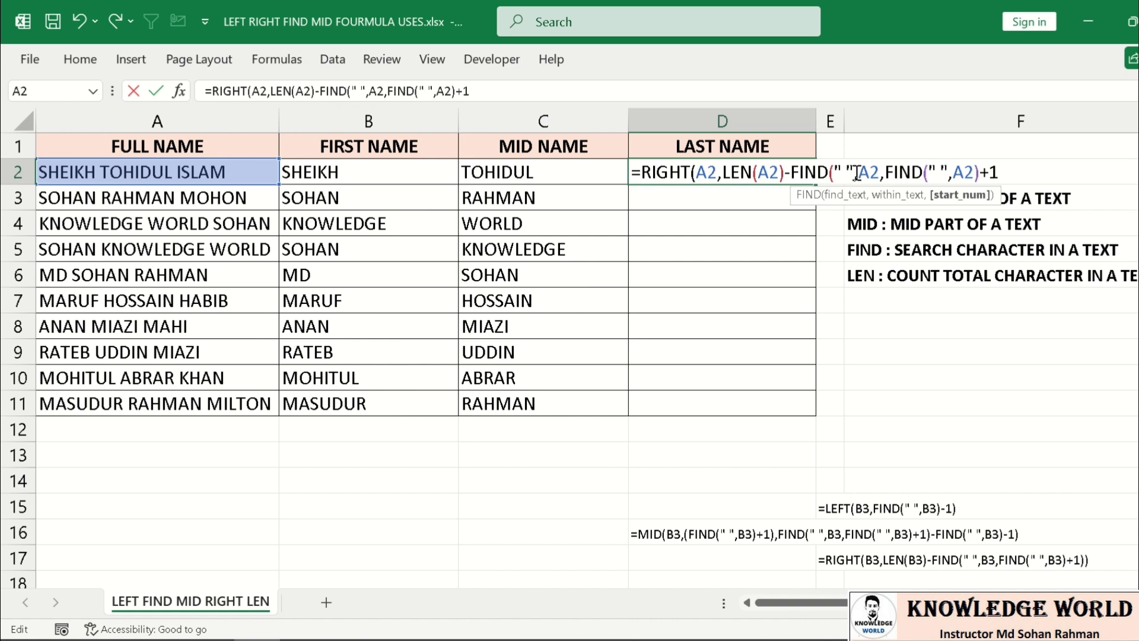
drag(857, 173, 818, 174)
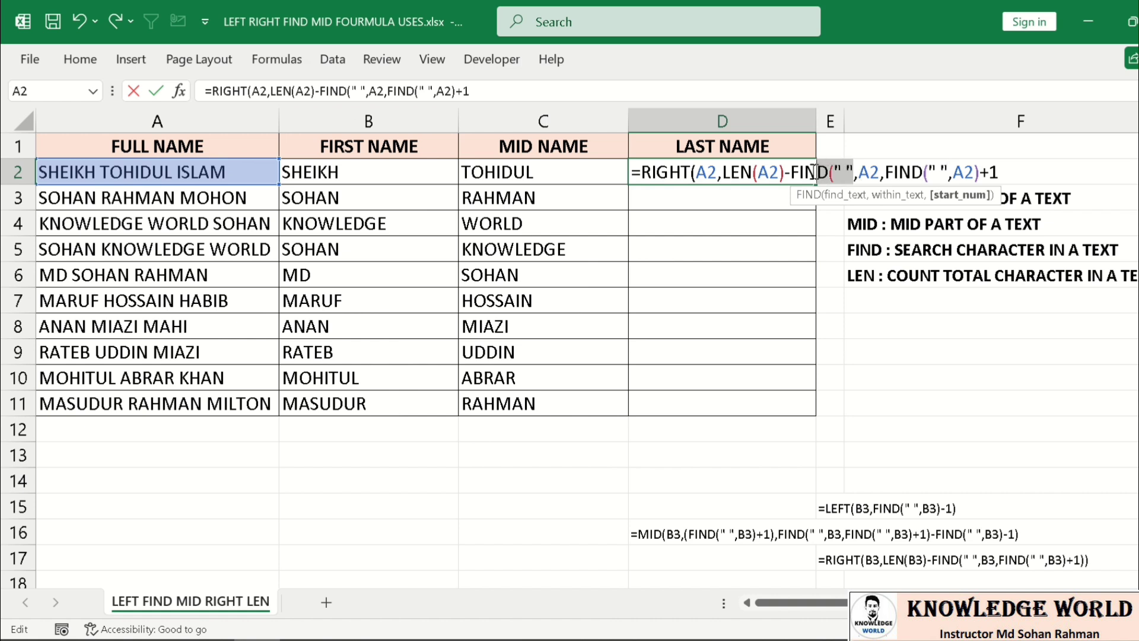
click(884, 173)
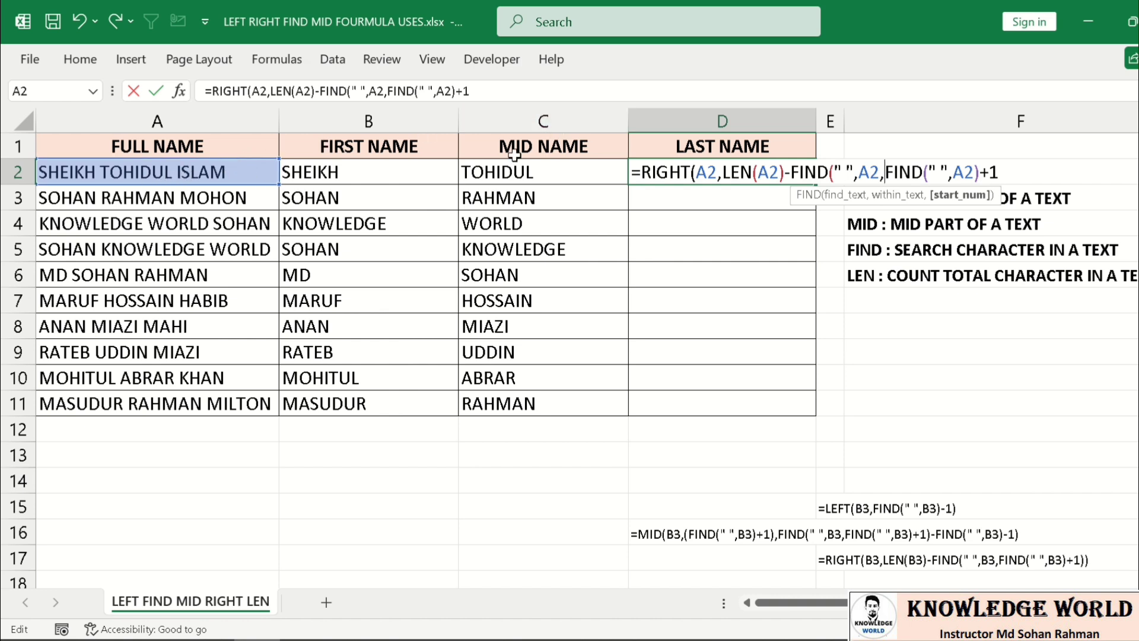
drag(792, 171, 833, 170)
click(1029, 174)
text())
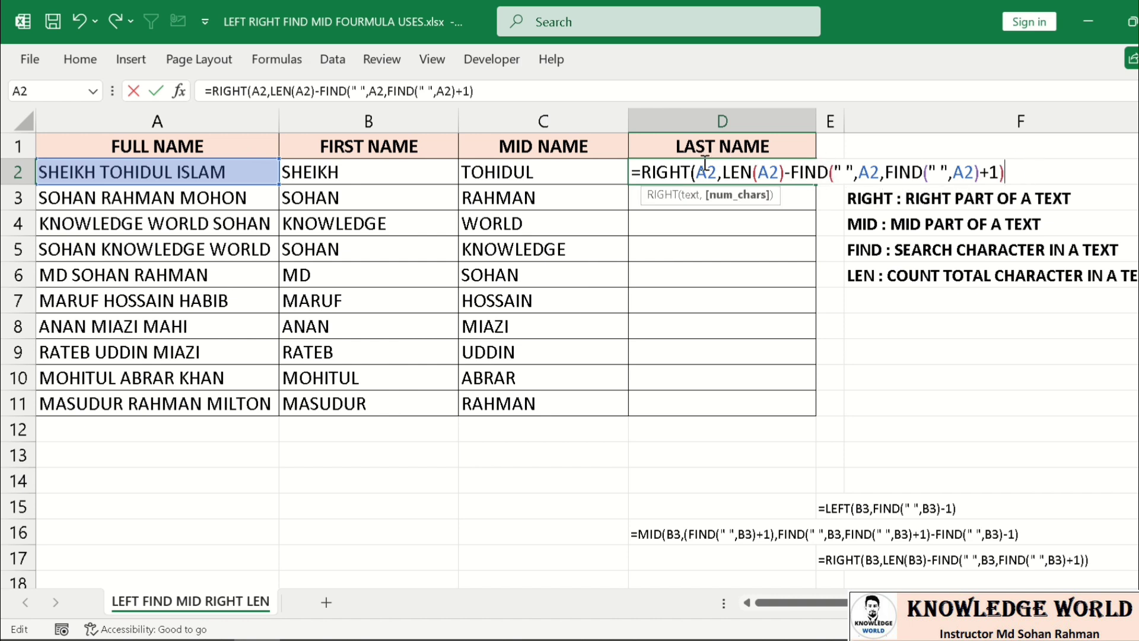
text())
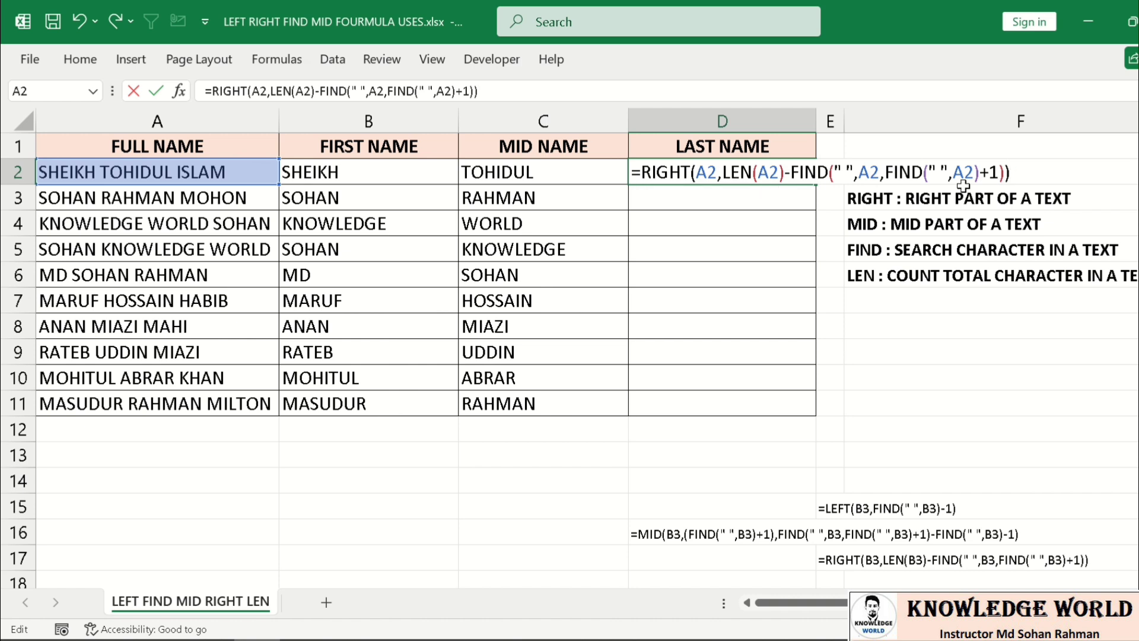
key(ctrl+Return)
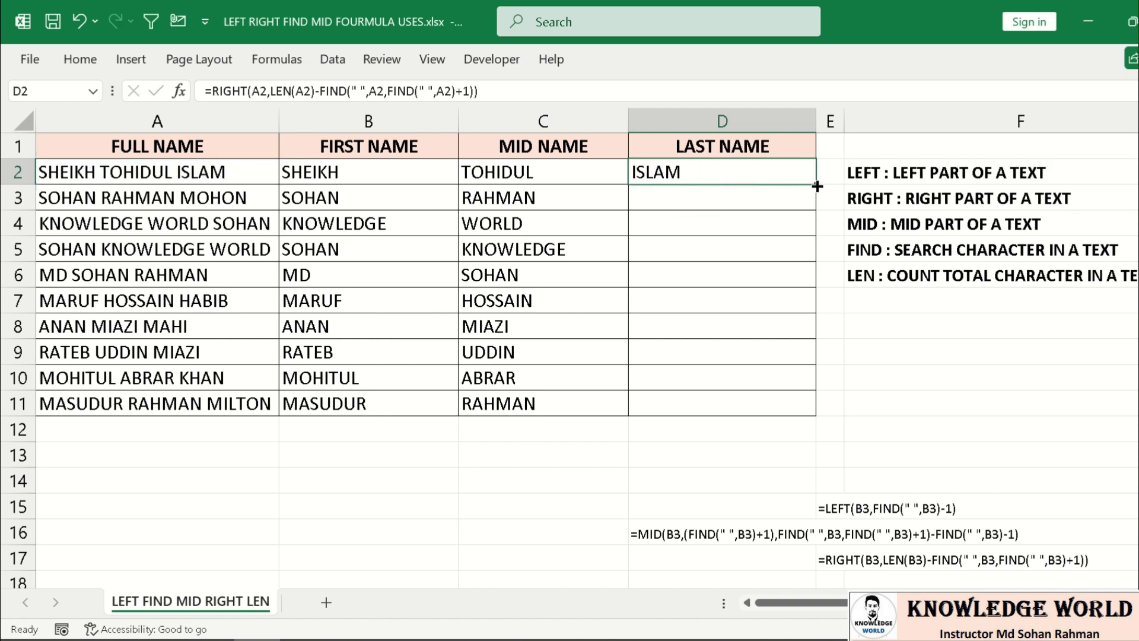
drag(818, 186, 787, 408)
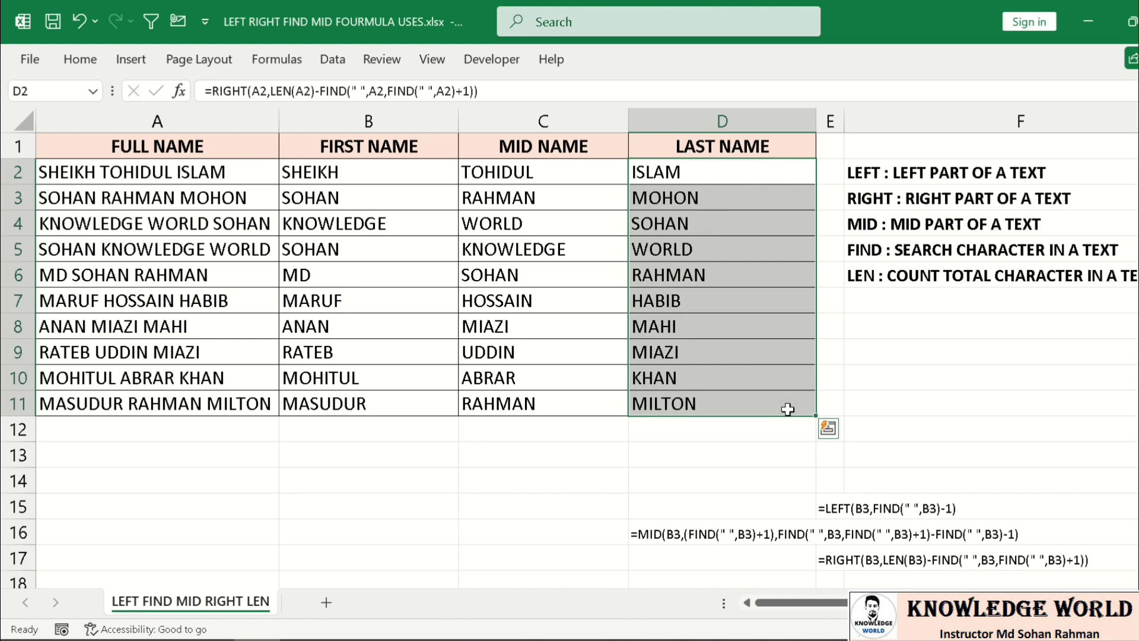
click(666, 268)
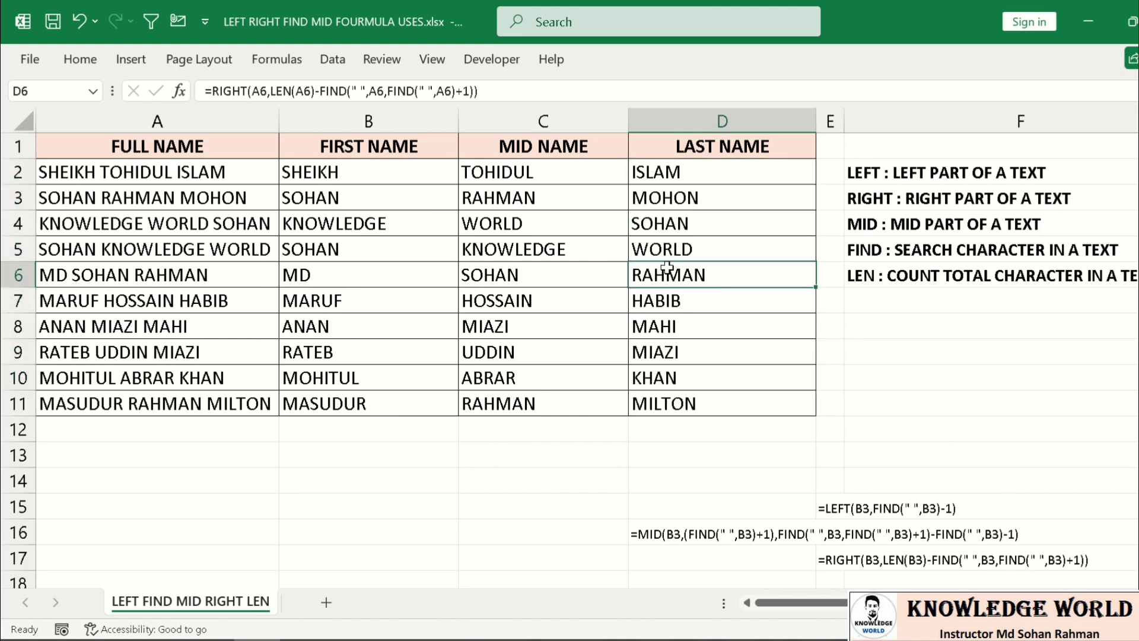